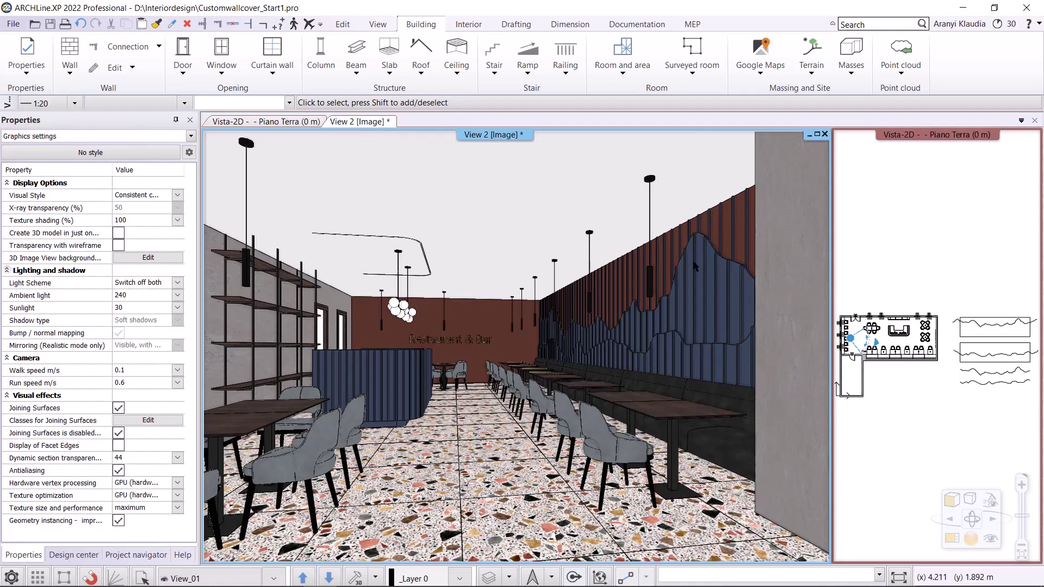
Step: Select the whole blue wave wall on the right-hand restaurant wall in 3D and delete it
{"action": "left_click", "coordinate": [704, 318]}
{"action": "left_click", "coordinate": [705, 318], "text": "shift"}
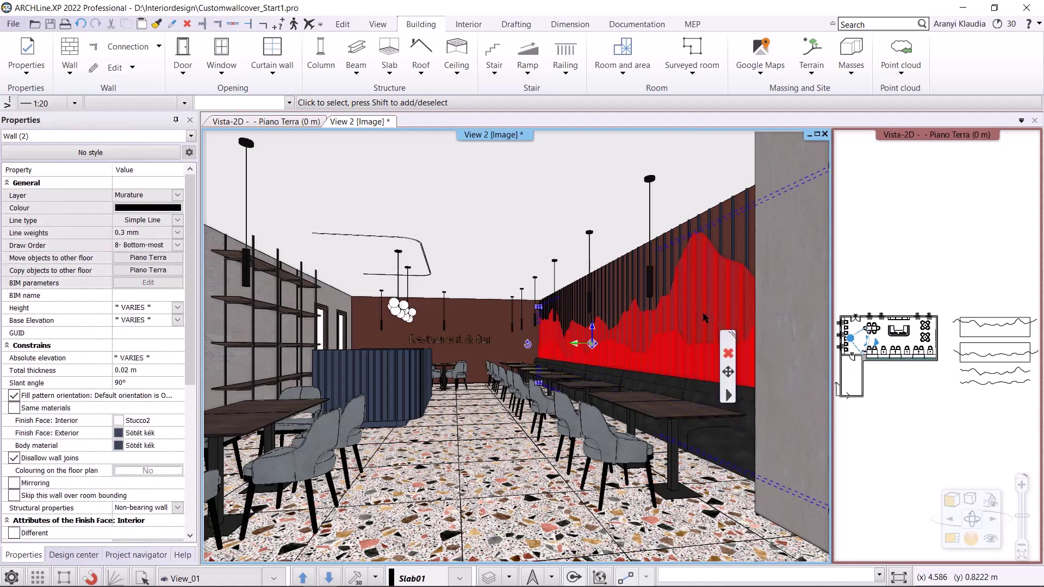
{"action": "key", "text": "Delete"}
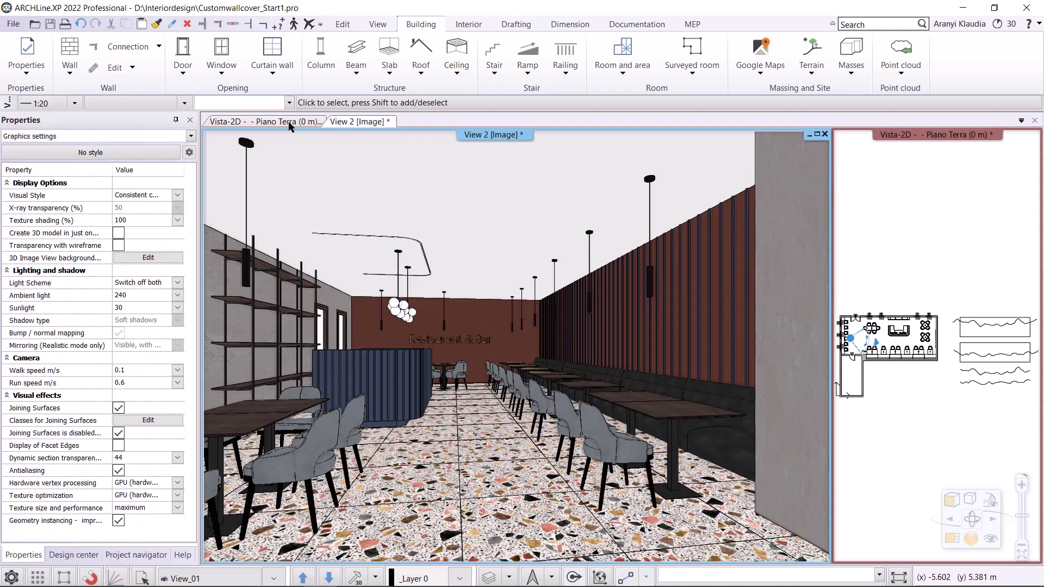
Step: In the floor plan, give the default wall 3000 mm unconnected height and 20 mm total thickness
{"action": "left_click", "coordinate": [407, 310]}
{"action": "right_click", "coordinate": [69, 50]}
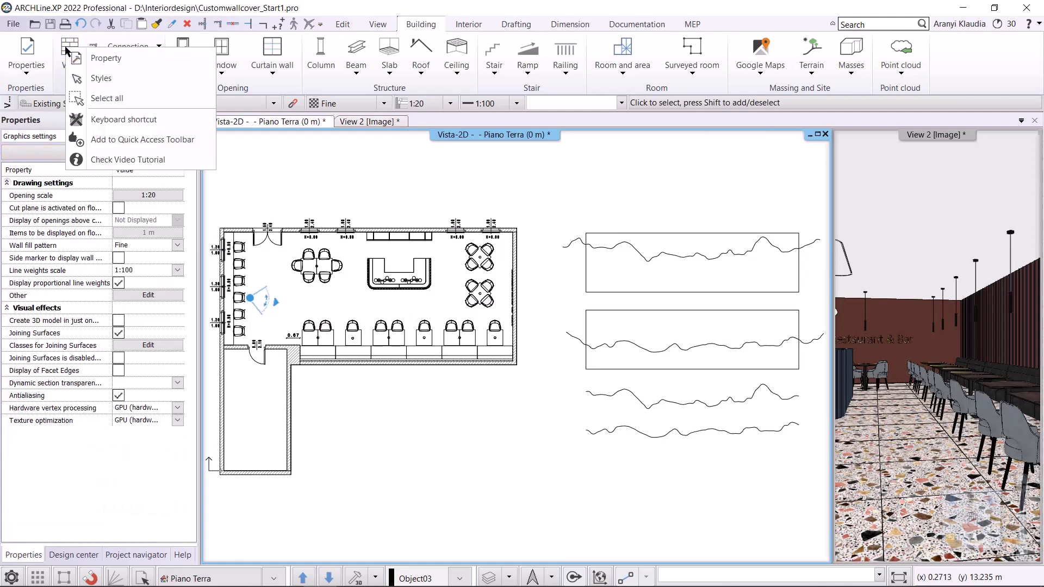
{"action": "left_click", "coordinate": [95, 59]}
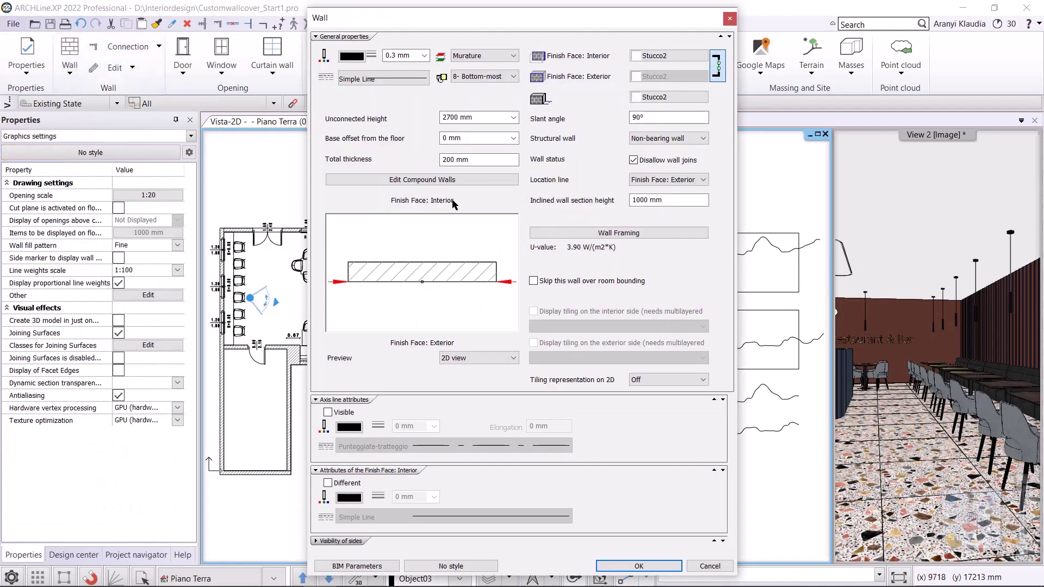
{"action": "double_click", "coordinate": [462, 117]}
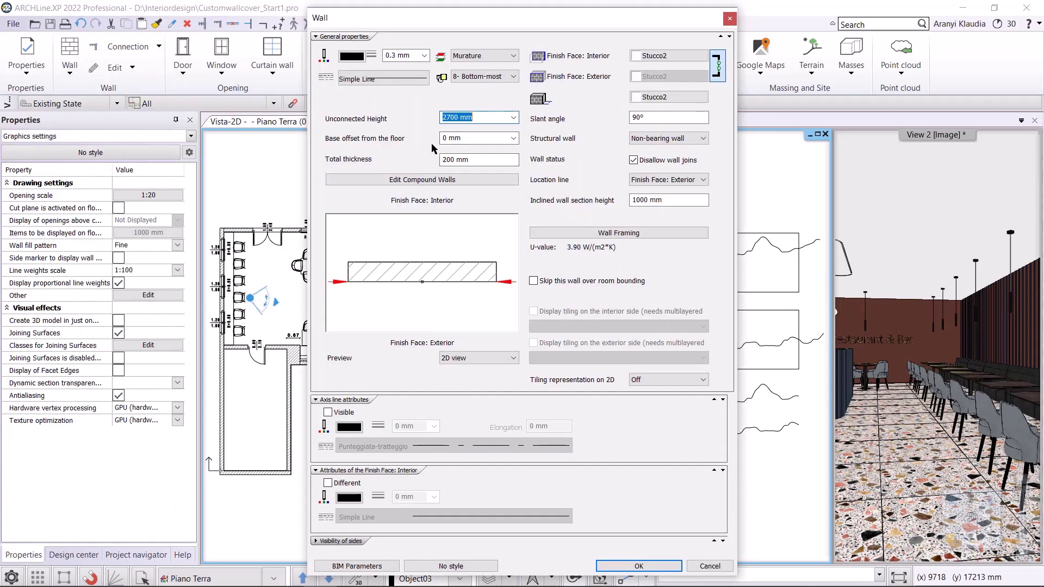
{"action": "type", "text": "3000"}
{"action": "double_click", "coordinate": [484, 160]}
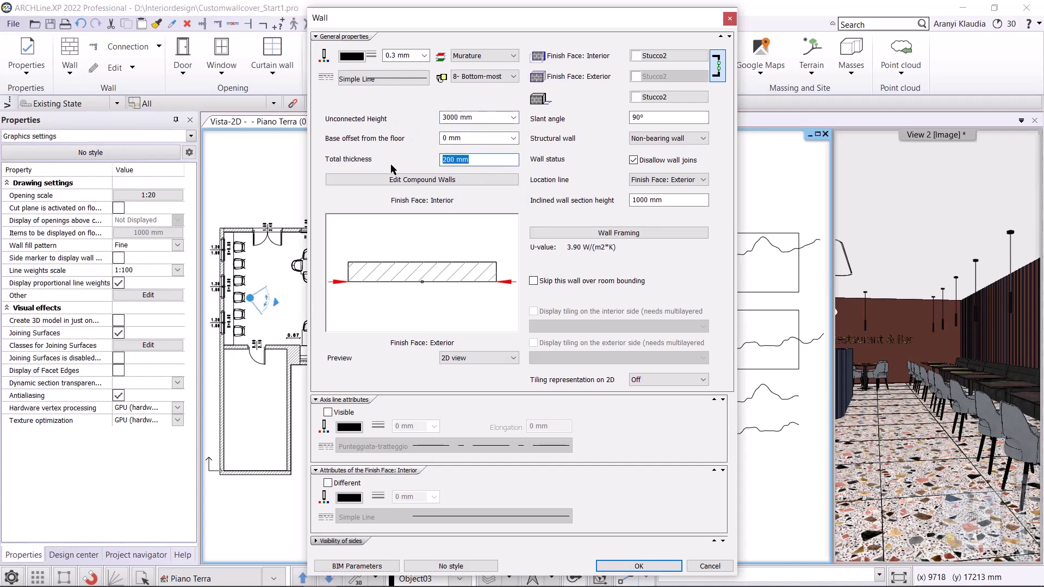
{"action": "type", "text": "20"}
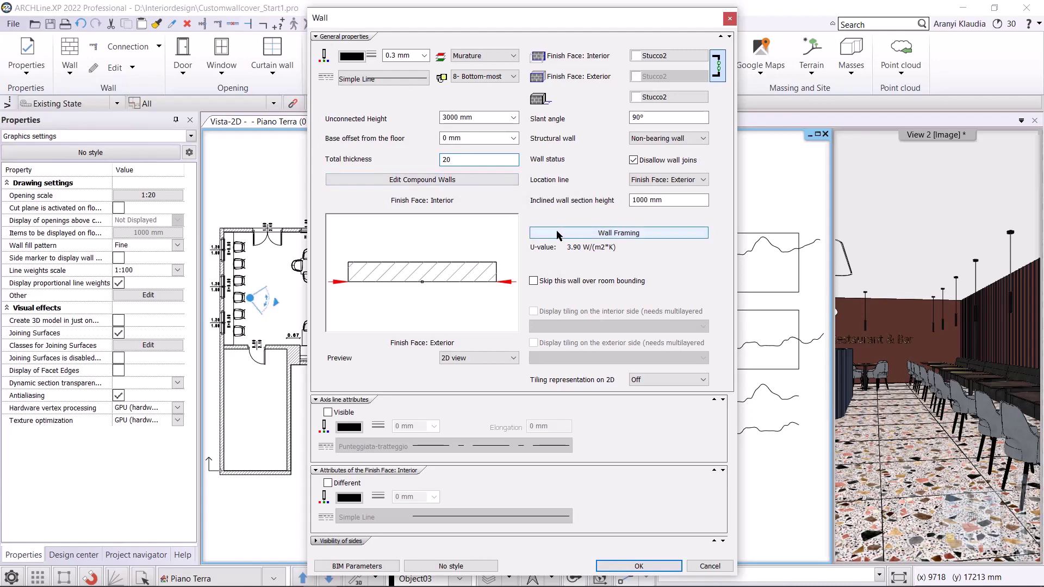
{"action": "key", "text": "Tab"}
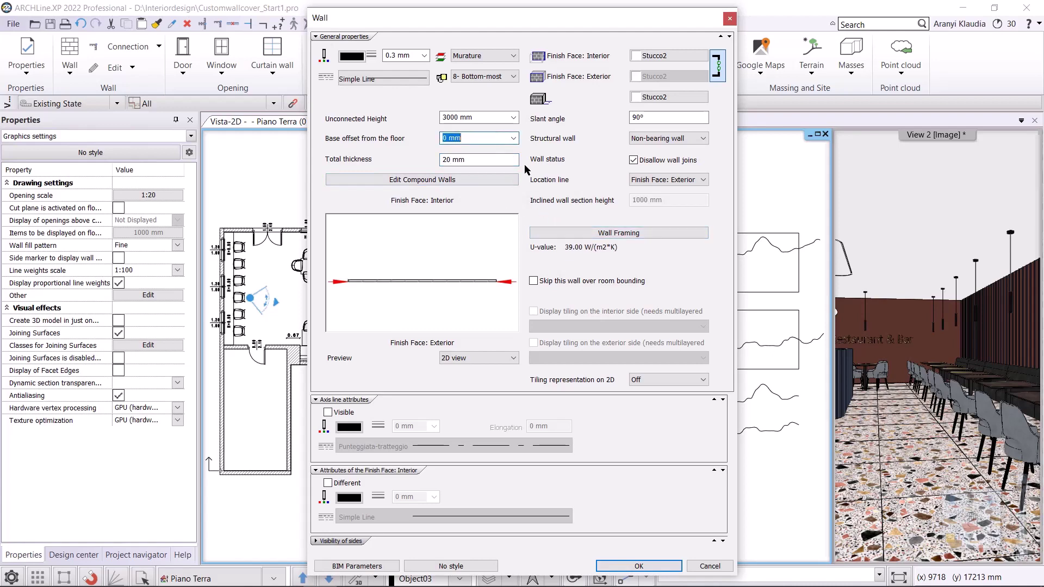
{"action": "left_click", "coordinate": [582, 234]}
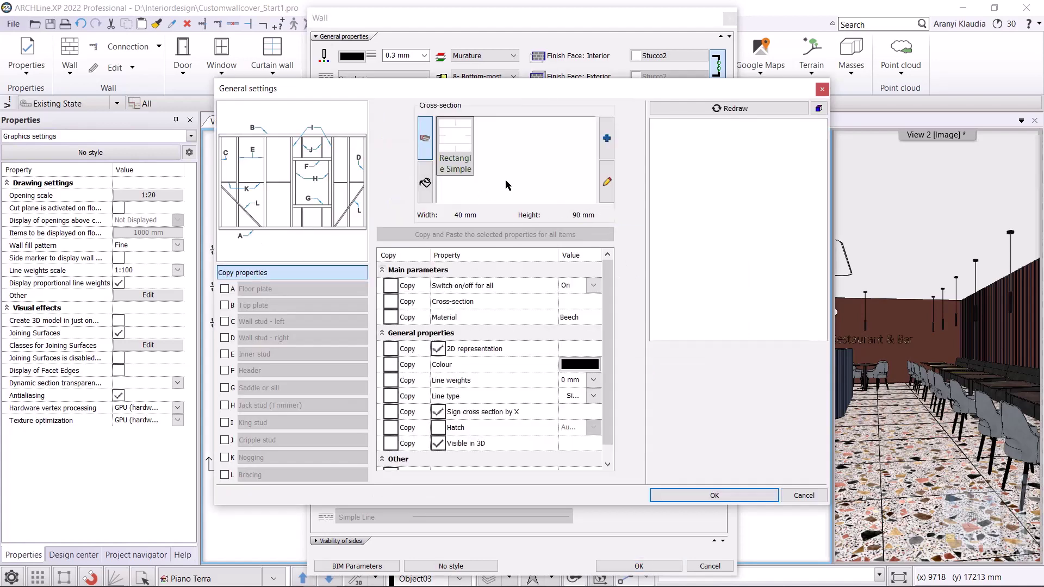
Step: Enable inner studs and give their cross-section a non-uniform 20 × 20 mm profile
{"action": "left_click", "coordinate": [225, 354]}
{"action": "left_click", "coordinate": [240, 357]}
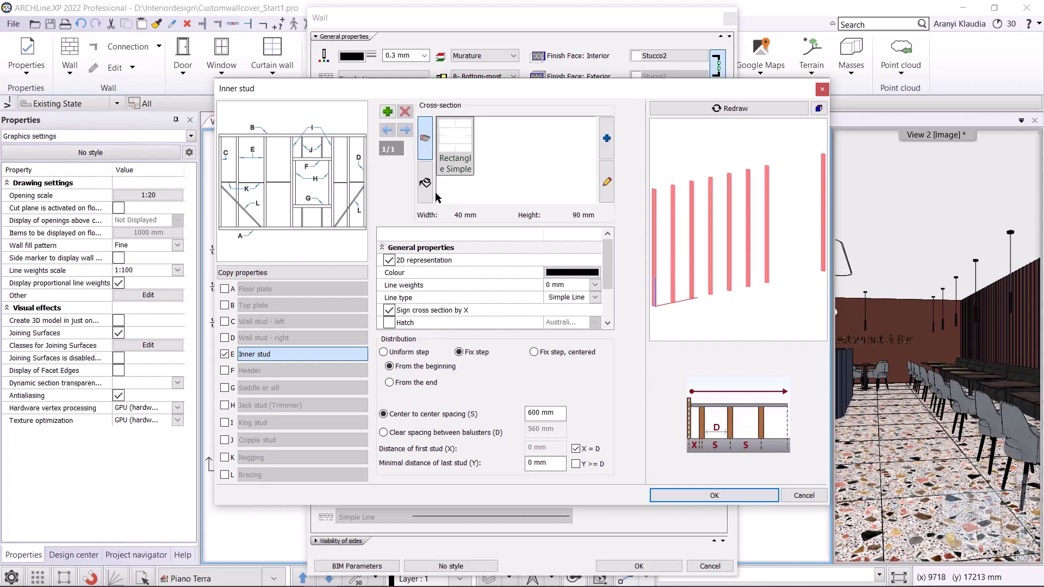
{"action": "left_click", "coordinate": [607, 182]}
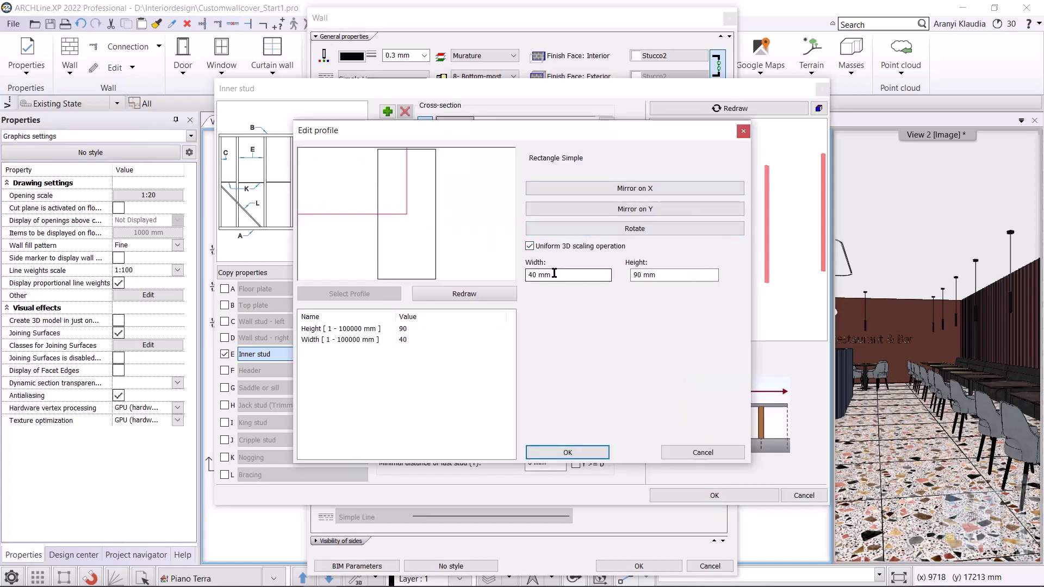
{"action": "left_click", "coordinate": [529, 246]}
{"action": "double_click", "coordinate": [566, 275]}
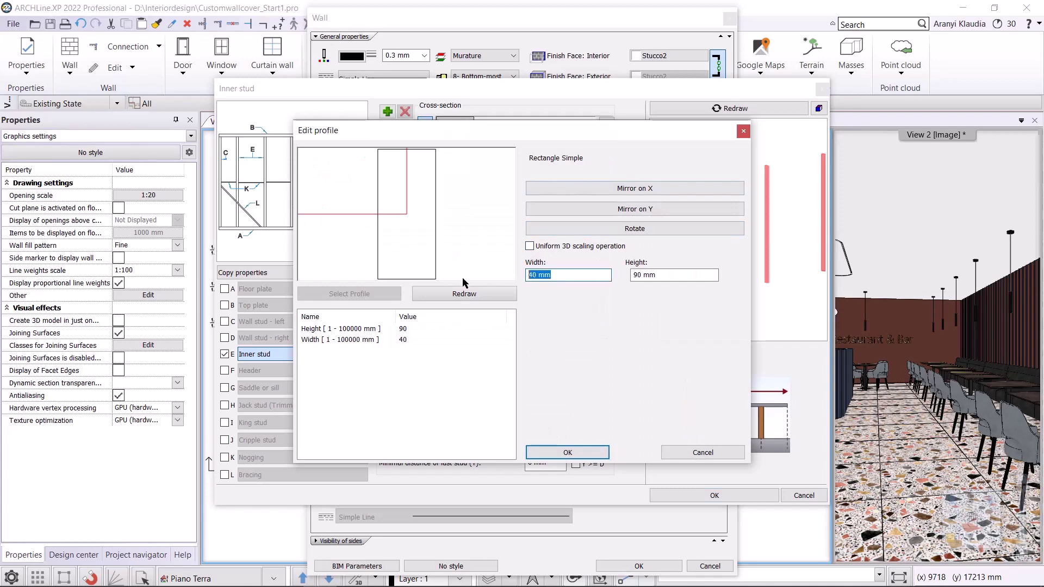
{"action": "type", "text": "20"}
{"action": "double_click", "coordinate": [676, 275]}
{"action": "type", "text": "20"}
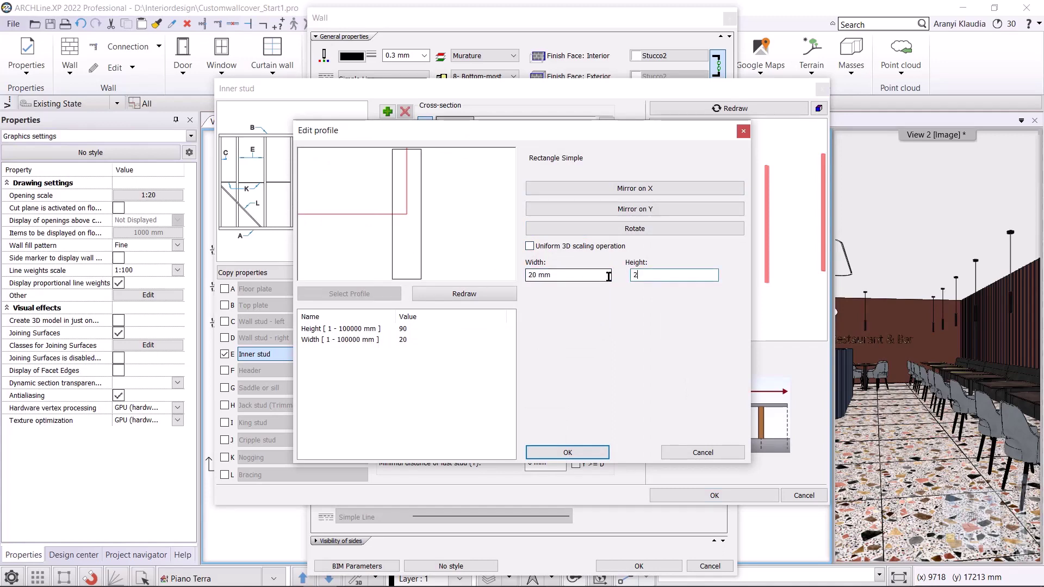
{"action": "left_click", "coordinate": [568, 453]}
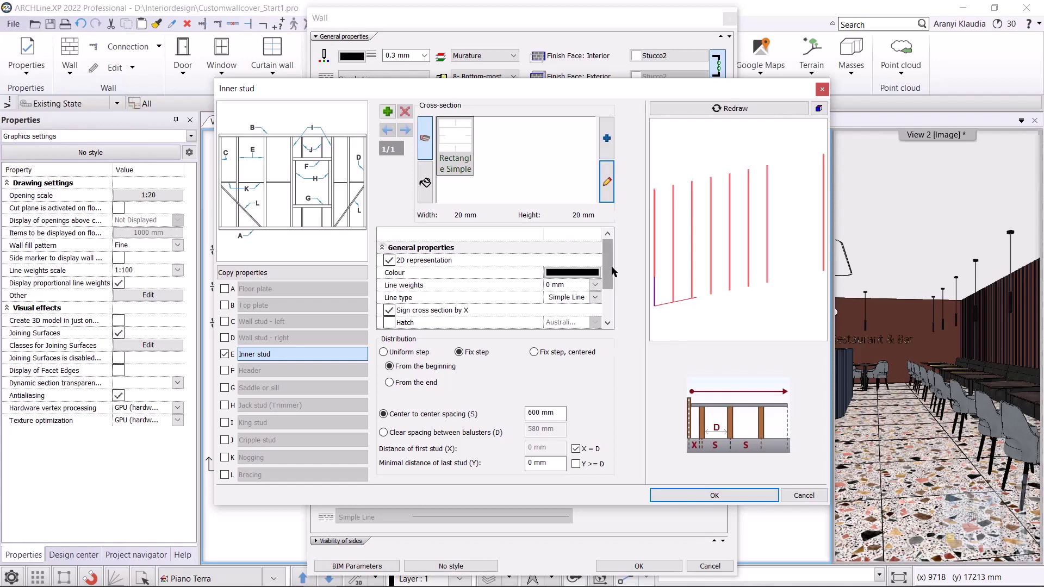
Step: Set the inner stud offset to 20 and a 250 mm clear spacing between studs
{"action": "left_click_drag", "start_coordinate": [611, 268], "coordinate": [612, 297]}
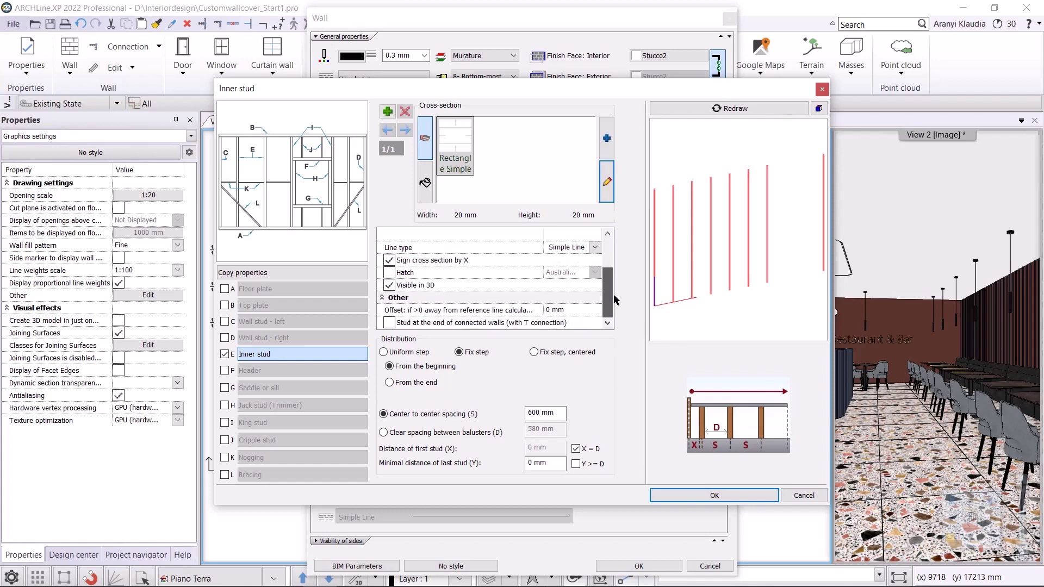
{"action": "left_click", "coordinate": [559, 309]}
{"action": "type", "text": "20"}
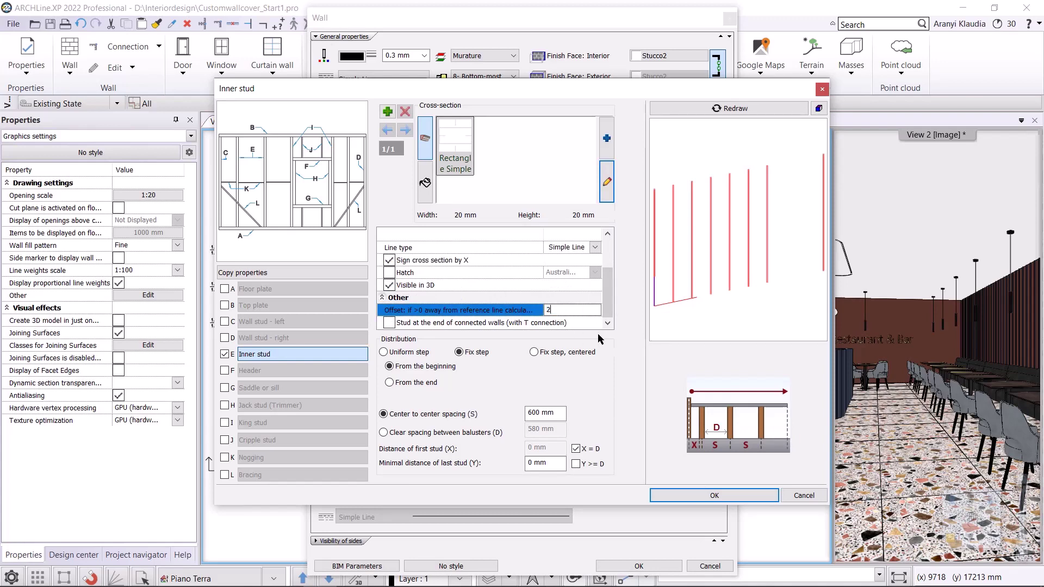
{"action": "left_click", "coordinate": [702, 109]}
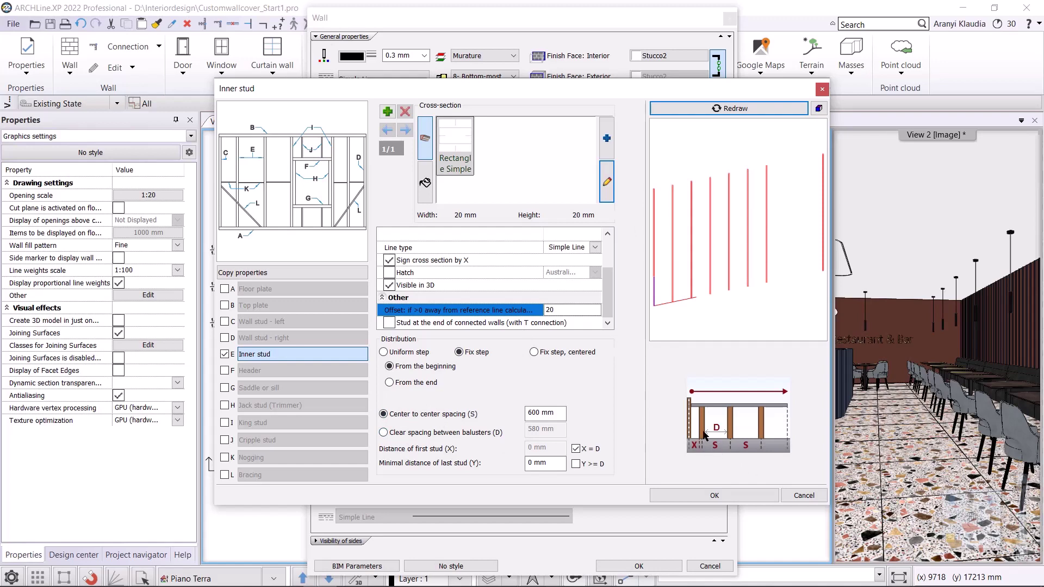
{"action": "left_click", "coordinate": [447, 433]}
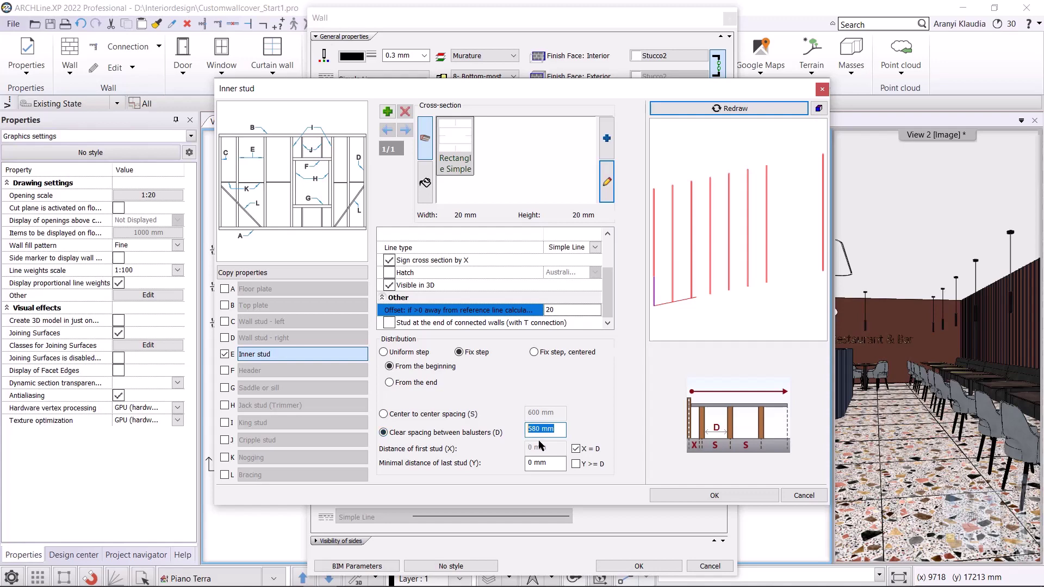
{"action": "type", "text": "250"}
{"action": "key", "text": "Tab"}
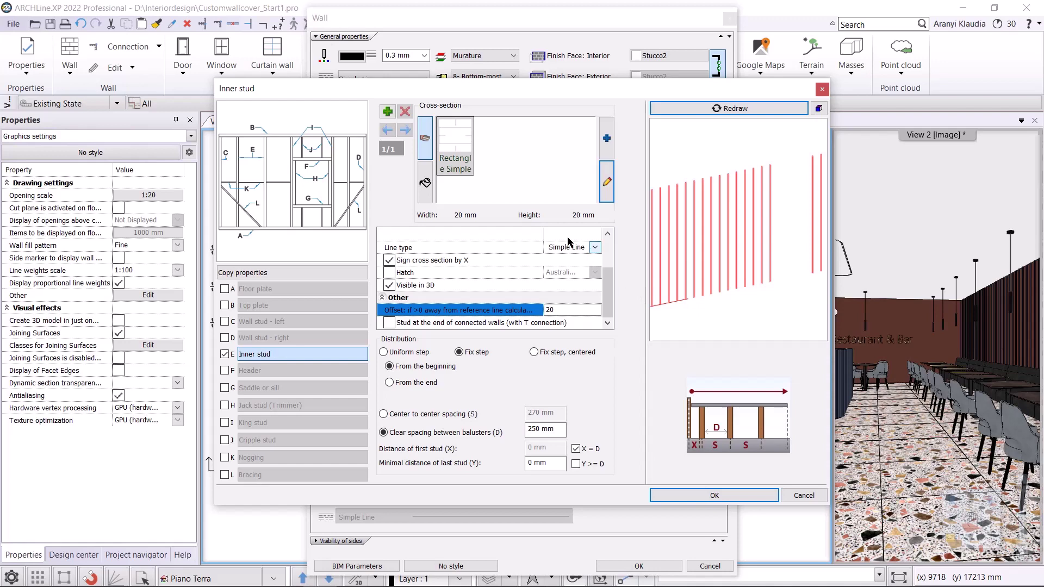
Step: Review the stud material choices and accept the Inner stud settings
{"action": "left_click", "coordinate": [425, 183]}
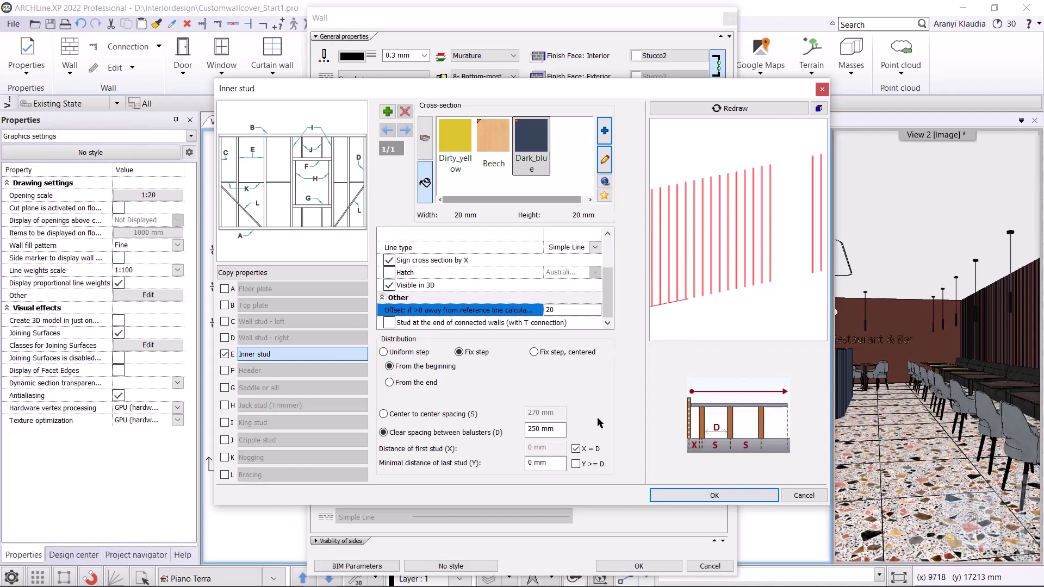
{"action": "left_click", "coordinate": [679, 499]}
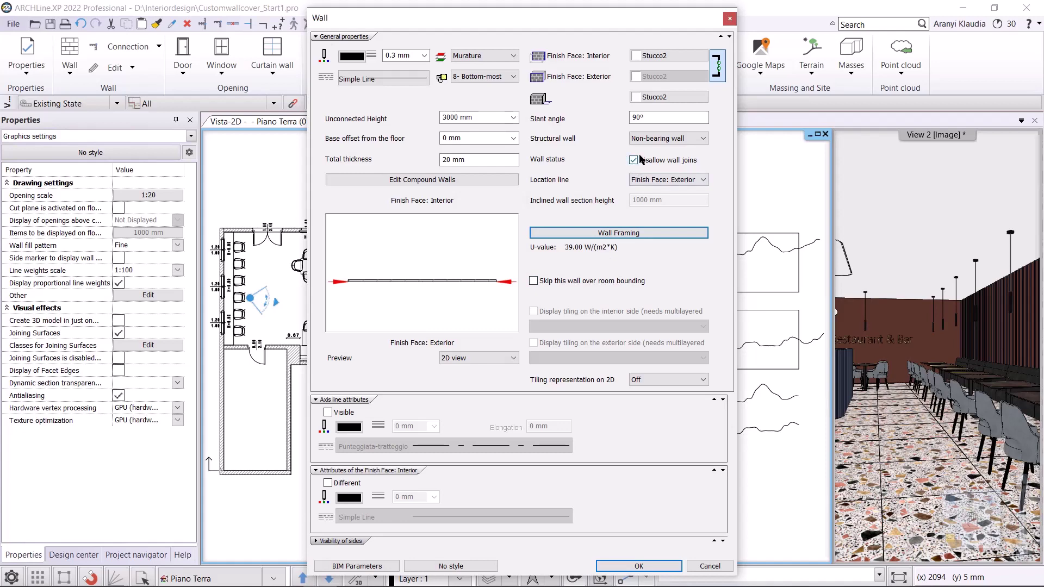
Step: Search 'dark' and assign the Dark_blue material to the interior finish face
{"action": "left_click", "coordinate": [664, 57]}
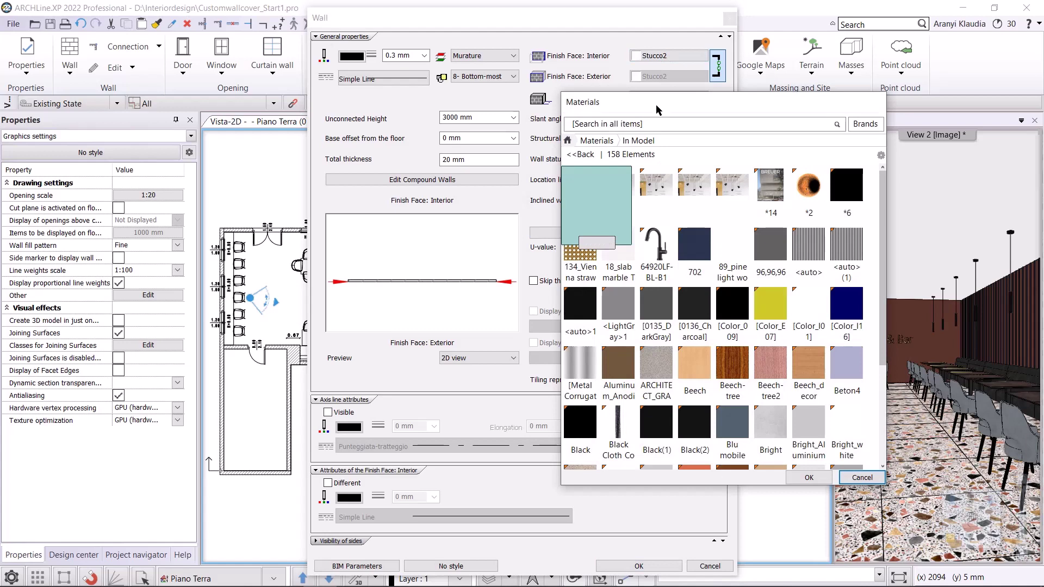
{"action": "left_click", "coordinate": [624, 126]}
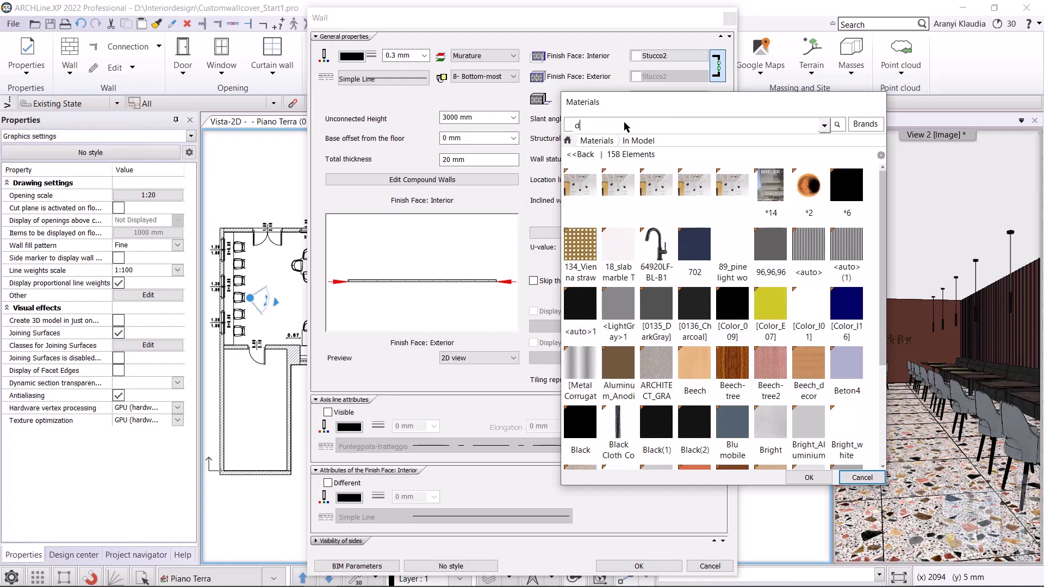
{"action": "type", "text": "dark"}
{"action": "key", "text": "Return"}
{"action": "left_click", "coordinate": [618, 194]}
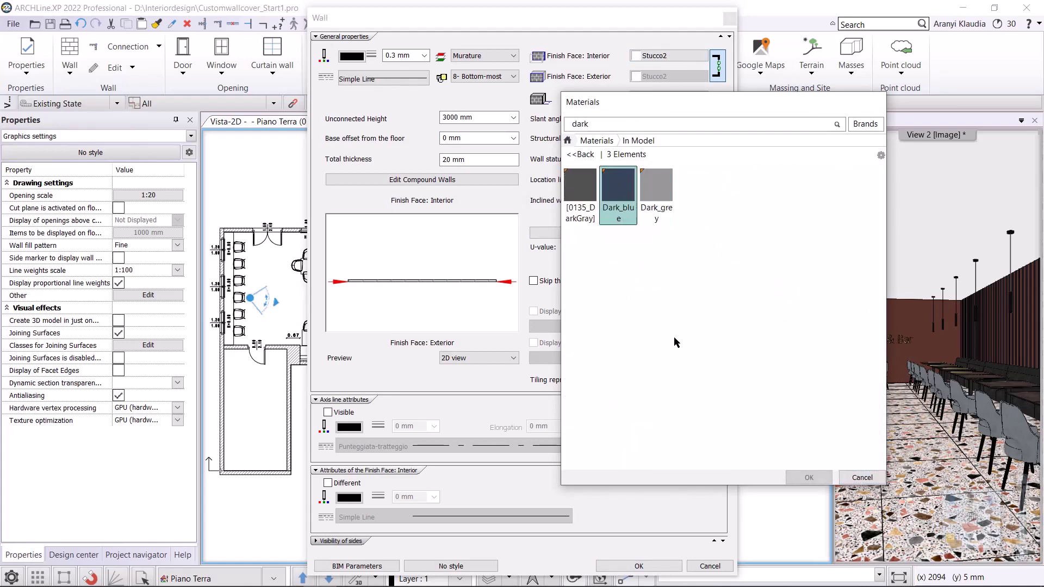
{"action": "left_click", "coordinate": [802, 477]}
Step: Assign Dark_blue to the wall body material as well
{"action": "left_click", "coordinate": [664, 98]}
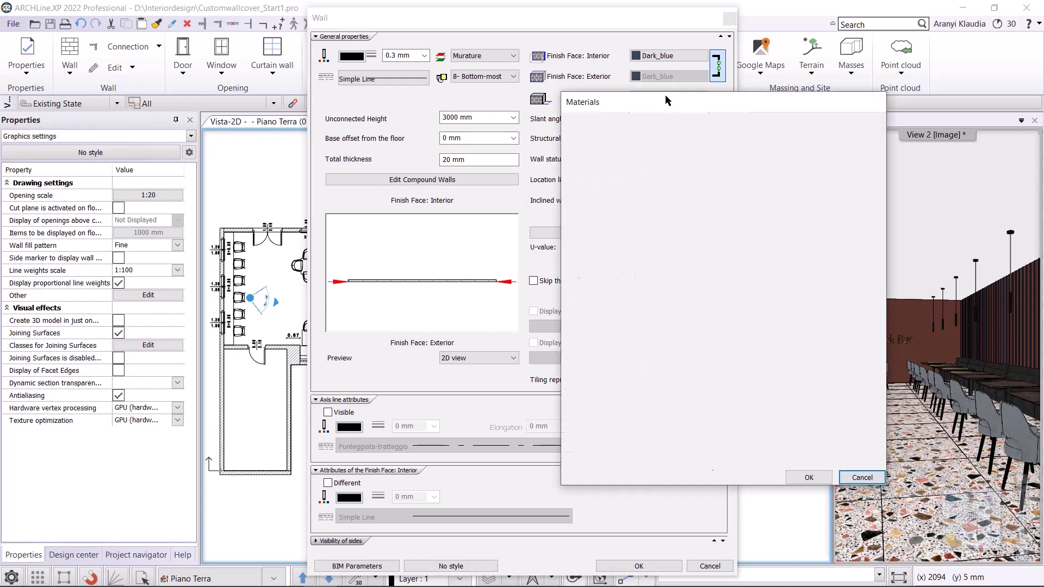
{"action": "left_click", "coordinate": [618, 124]}
{"action": "type", "text": "d"}
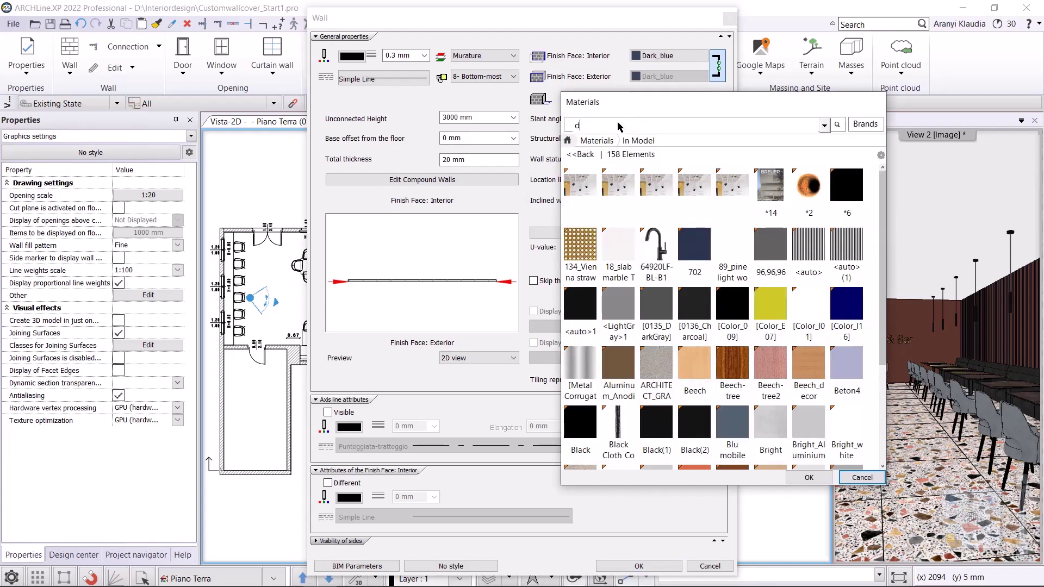
{"action": "type", "text": "ark"}
{"action": "key", "text": "Return"}
{"action": "left_click", "coordinate": [618, 187]}
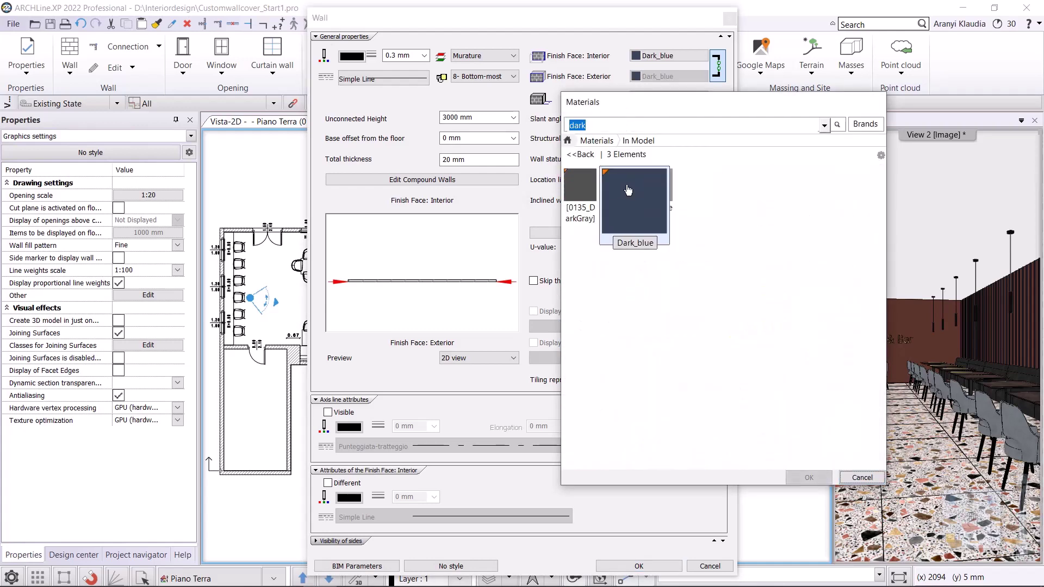
{"action": "left_click", "coordinate": [802, 477]}
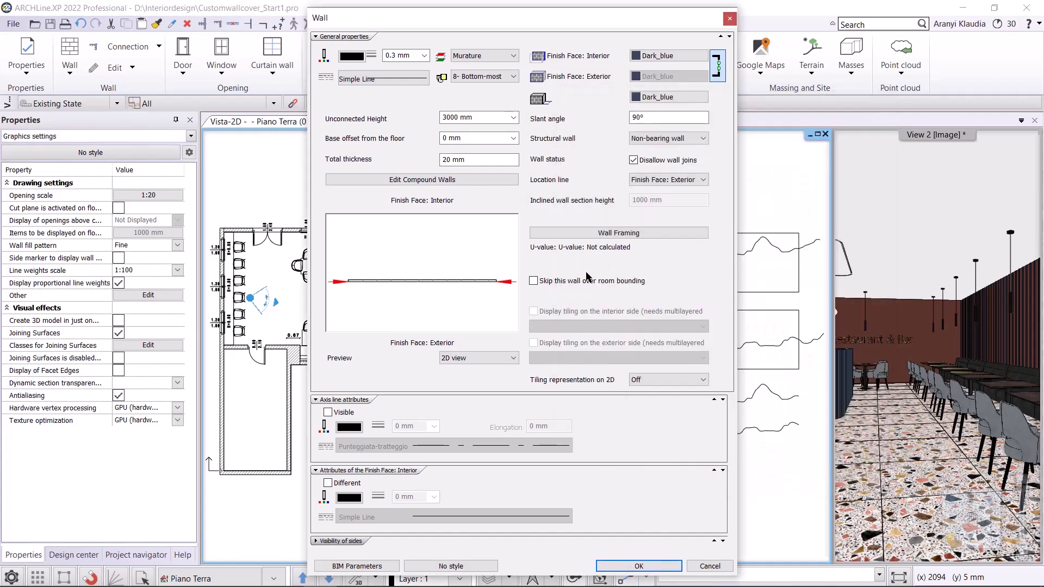
Step: Draw the thin wall from the lower wall's left corner to its far right end
{"action": "left_click", "coordinate": [638, 566]}
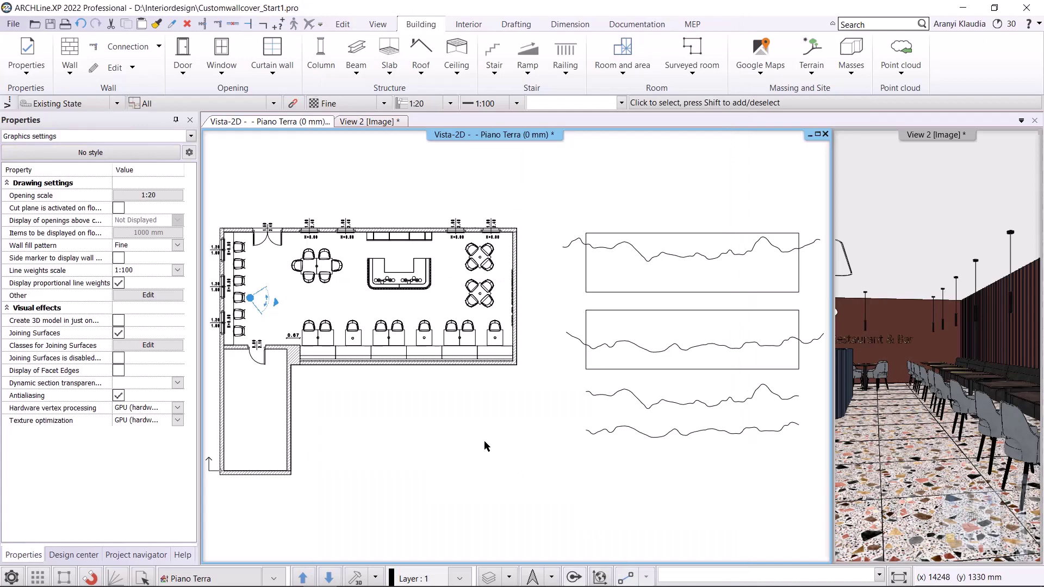
{"action": "left_click", "coordinate": [70, 71]}
{"action": "left_click", "coordinate": [96, 90]}
{"action": "scroll", "coordinate": [329, 323], "scroll_direction": "up", "scroll_amount": 10}
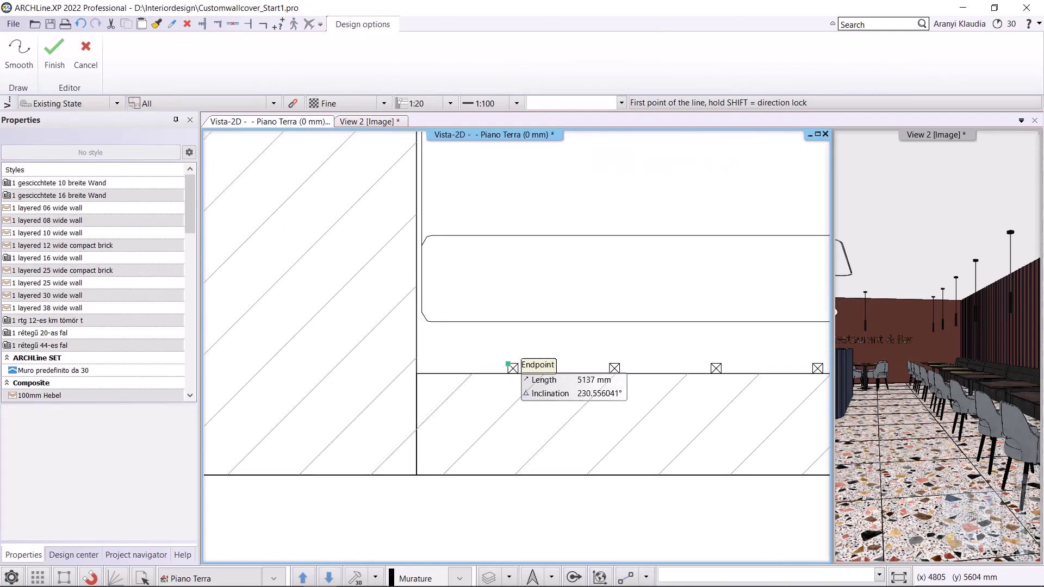
{"action": "left_click", "coordinate": [417, 371]}
{"action": "scroll", "coordinate": [516, 346], "scroll_direction": "down", "scroll_amount": 3}
{"action": "middle_click_drag", "start_coordinate": [617, 343], "coordinate": [517, 326]}
{"action": "scroll", "coordinate": [517, 327], "scroll_direction": "up", "scroll_amount": 2}
{"action": "scroll", "coordinate": [639, 332], "scroll_direction": "up", "scroll_amount": 5}
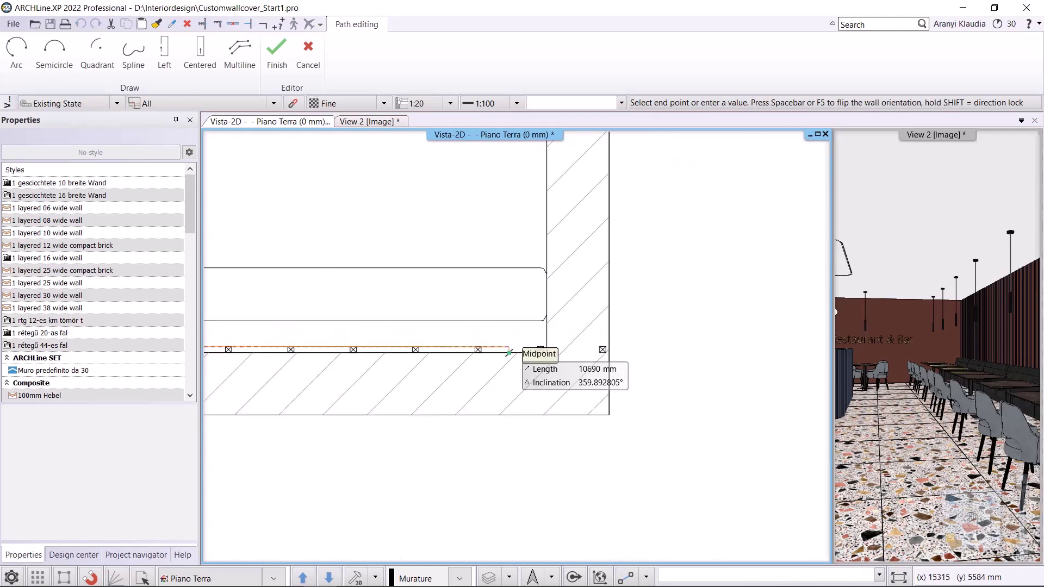
{"action": "scroll", "coordinate": [512, 363], "scroll_direction": "up", "scroll_amount": 1}
{"action": "left_click", "coordinate": [513, 363]}
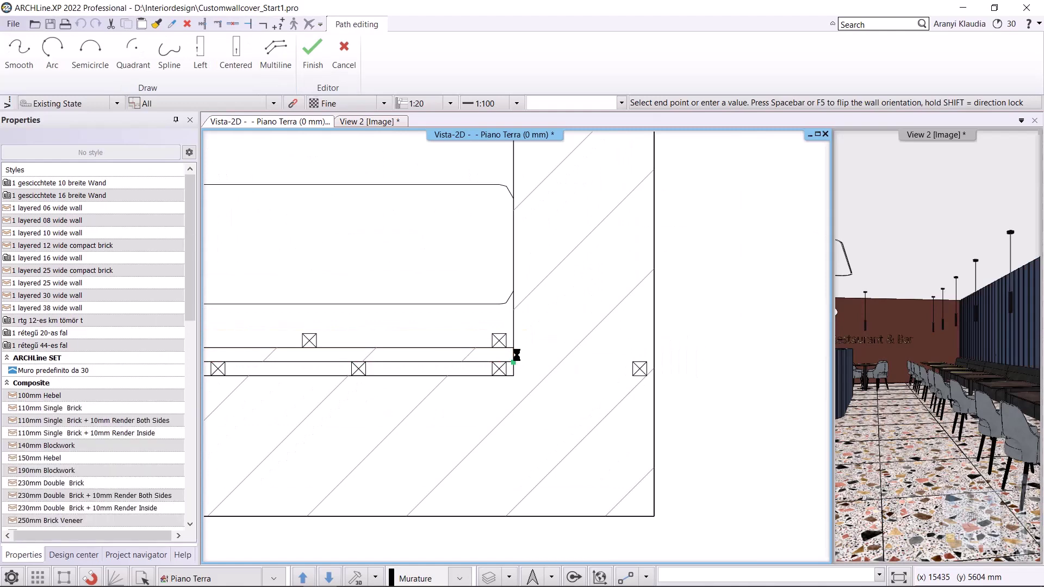
{"action": "key", "text": "Escape"}
Step: View the new dark blue wall cover in the 3D view
{"action": "scroll", "coordinate": [446, 207], "scroll_direction": "down", "scroll_amount": 4}
{"action": "scroll", "coordinate": [408, 234], "scroll_direction": "down", "scroll_amount": 3}
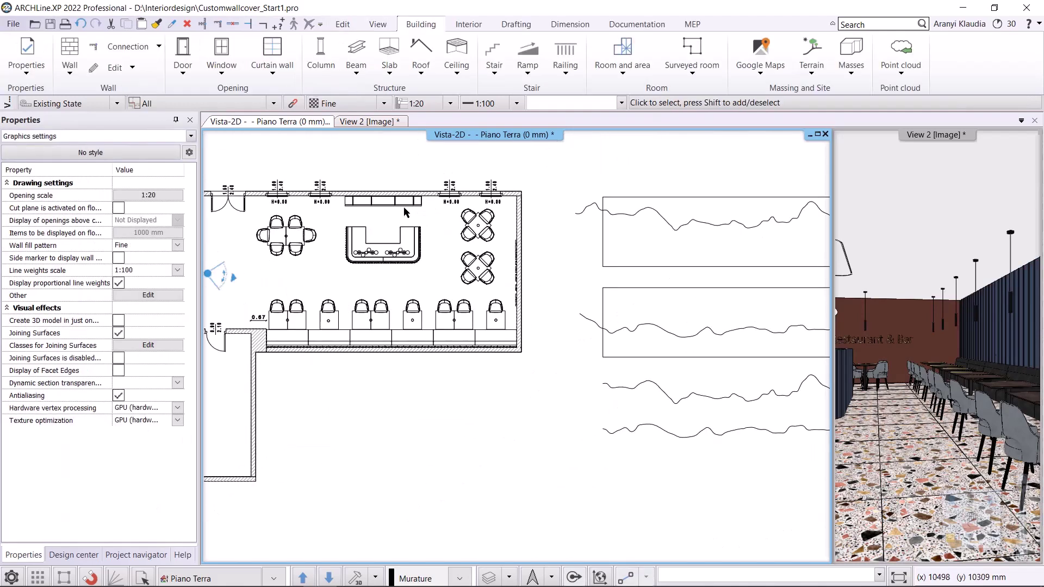
{"action": "left_click", "coordinate": [367, 122]}
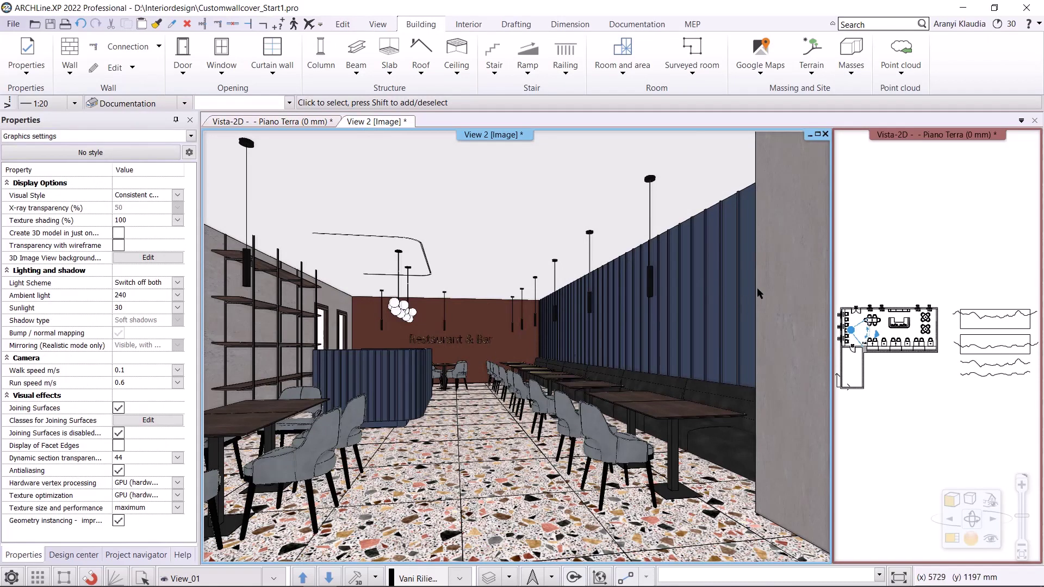
Step: Start adding a whole front profile to the new wall in the floor plan
{"action": "left_click", "coordinate": [312, 121]}
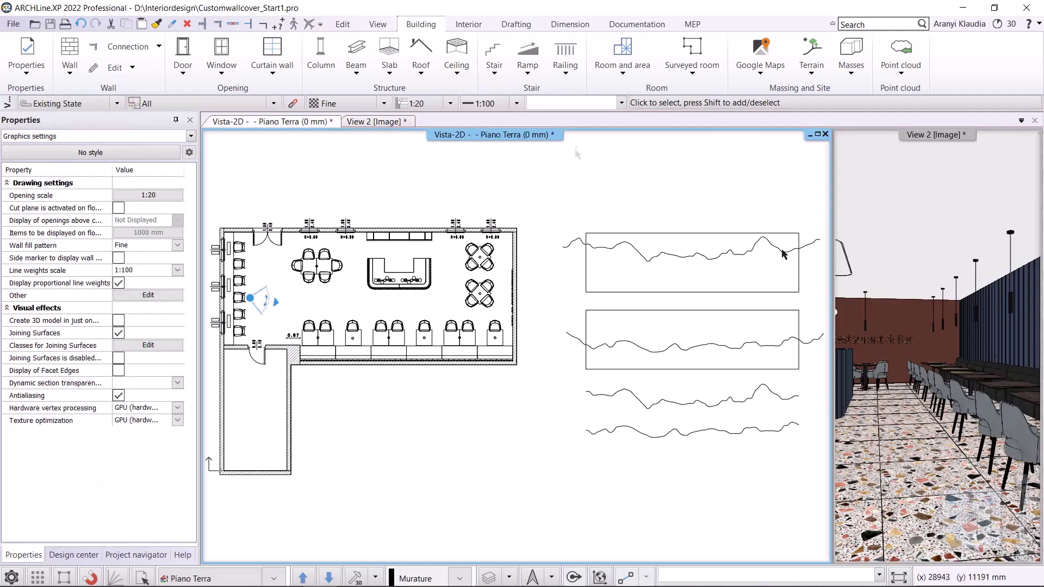
{"action": "scroll", "coordinate": [503, 326], "scroll_direction": "up", "scroll_amount": 5}
{"action": "scroll", "coordinate": [550, 392], "scroll_direction": "up", "scroll_amount": 2}
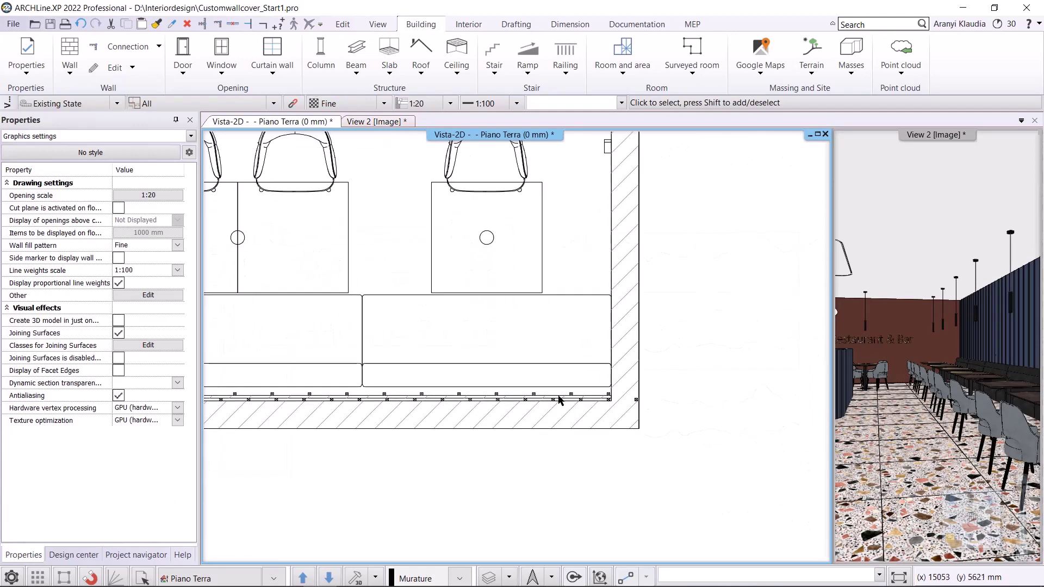
{"action": "right_click", "coordinate": [550, 398]}
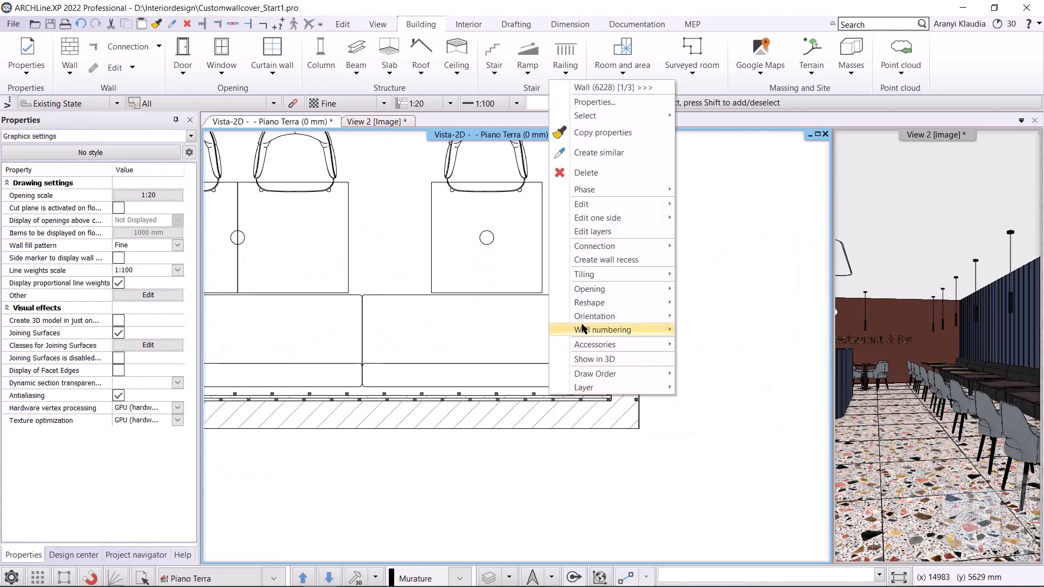
{"action": "mouse_move", "coordinate": [609, 303]}
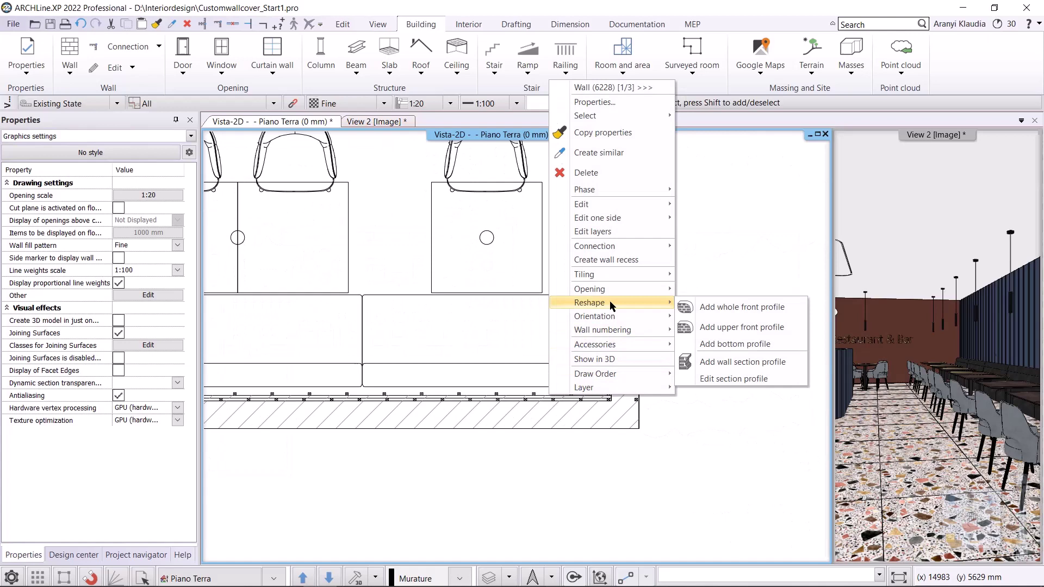
{"action": "left_click", "coordinate": [768, 308]}
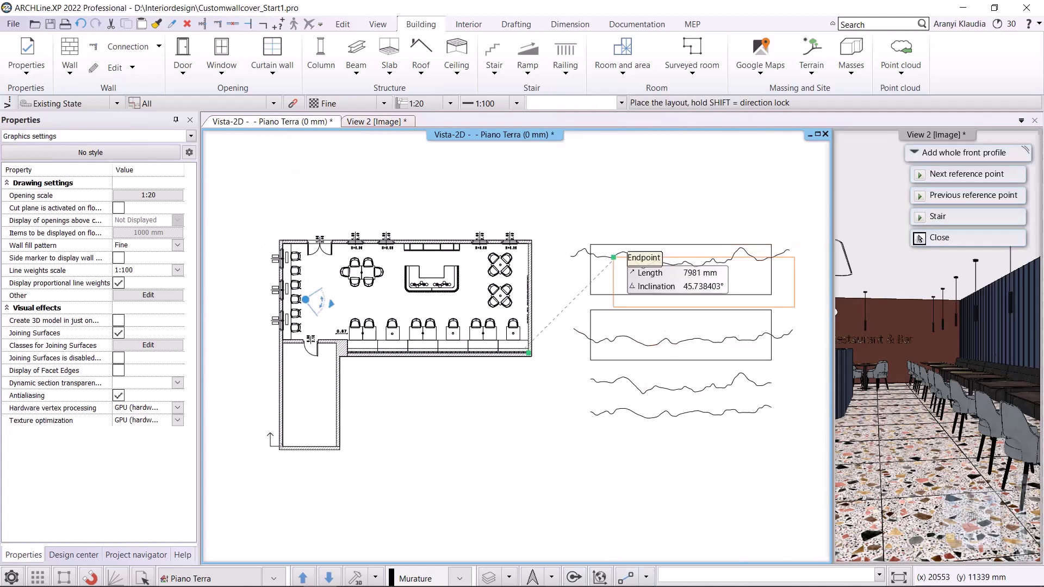
Step: Anchor at the top rectangle's corner and pick inside the top mountain outline, then check in 3D
{"action": "middle_click_drag", "start_coordinate": [699, 233], "coordinate": [414, 261]}
{"action": "scroll", "coordinate": [379, 227], "scroll_direction": "up", "scroll_amount": 2}
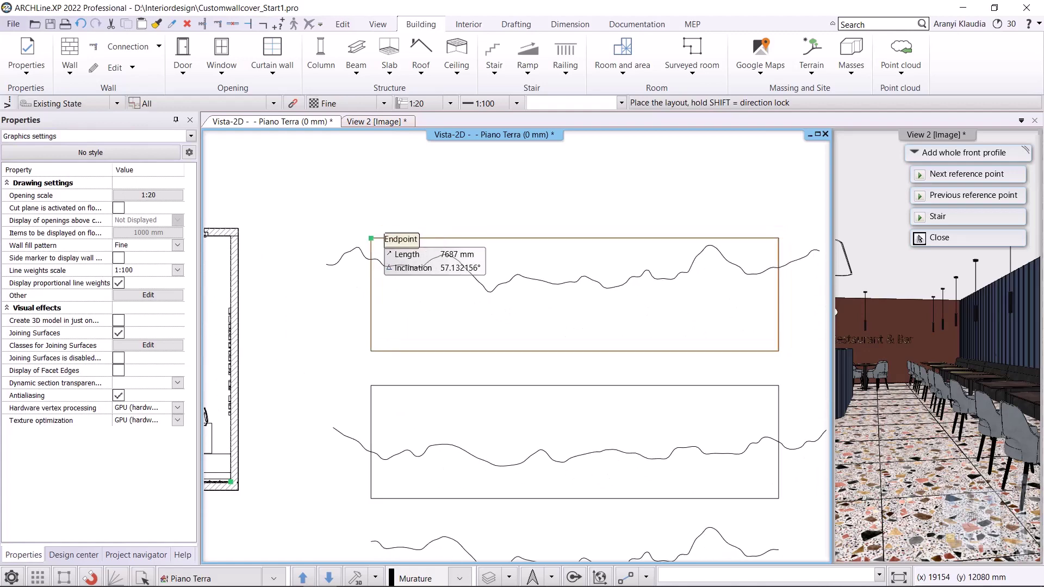
{"action": "left_click", "coordinate": [371, 238]}
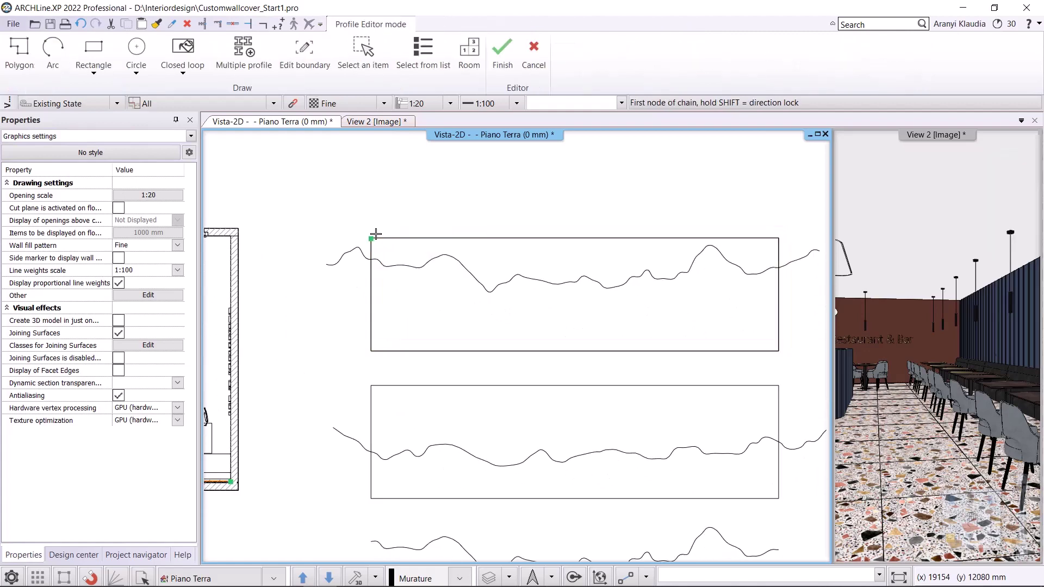
{"action": "left_click", "coordinate": [183, 71]}
{"action": "left_click", "coordinate": [220, 95]}
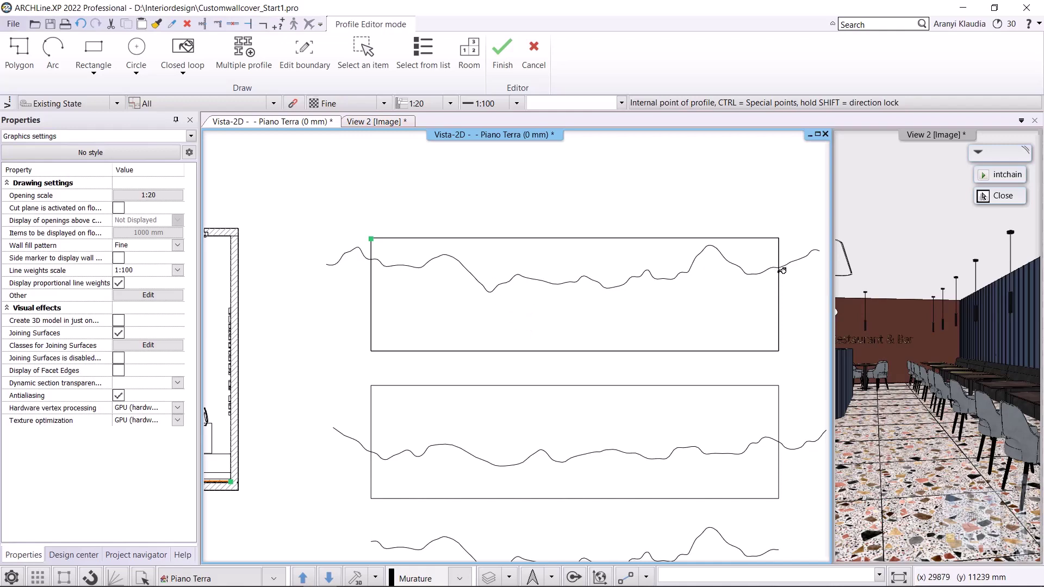
{"action": "left_click", "coordinate": [569, 312]}
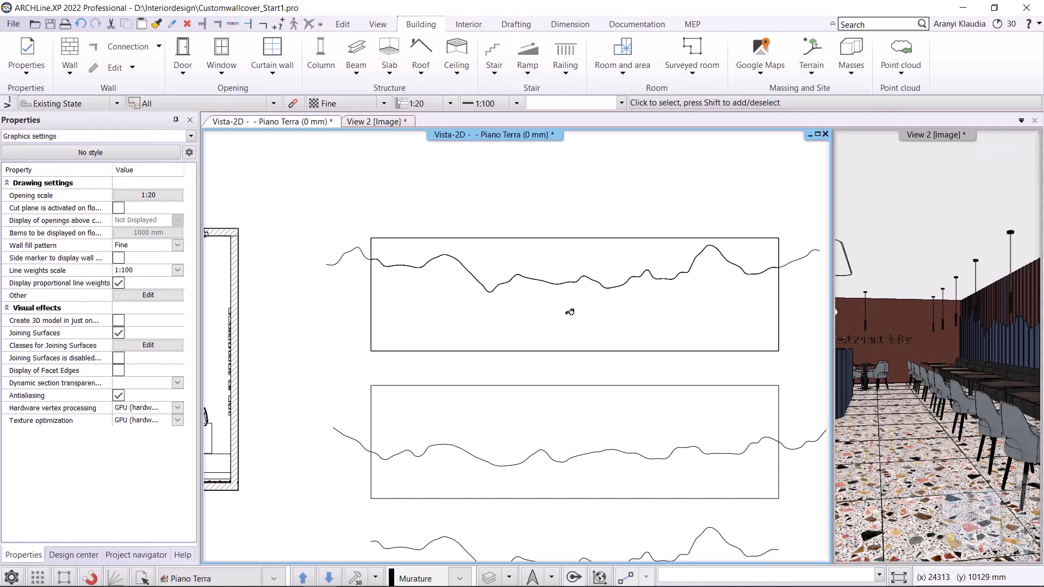
{"action": "left_click", "coordinate": [373, 123]}
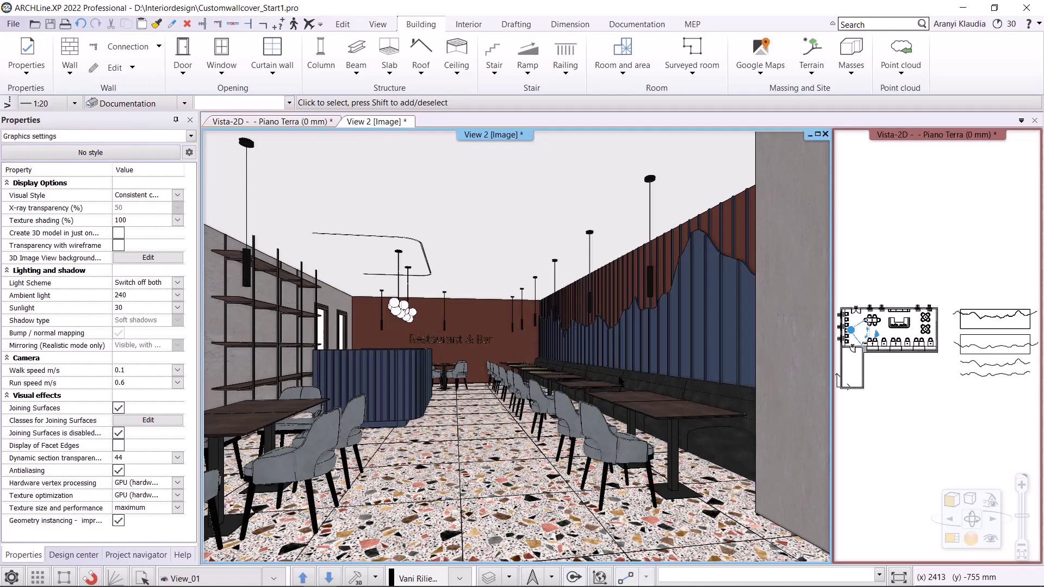
Step: Draw a second thin wall, about 10810 mm long, from the left intersection to the right end
{"action": "left_click", "coordinate": [313, 122]}
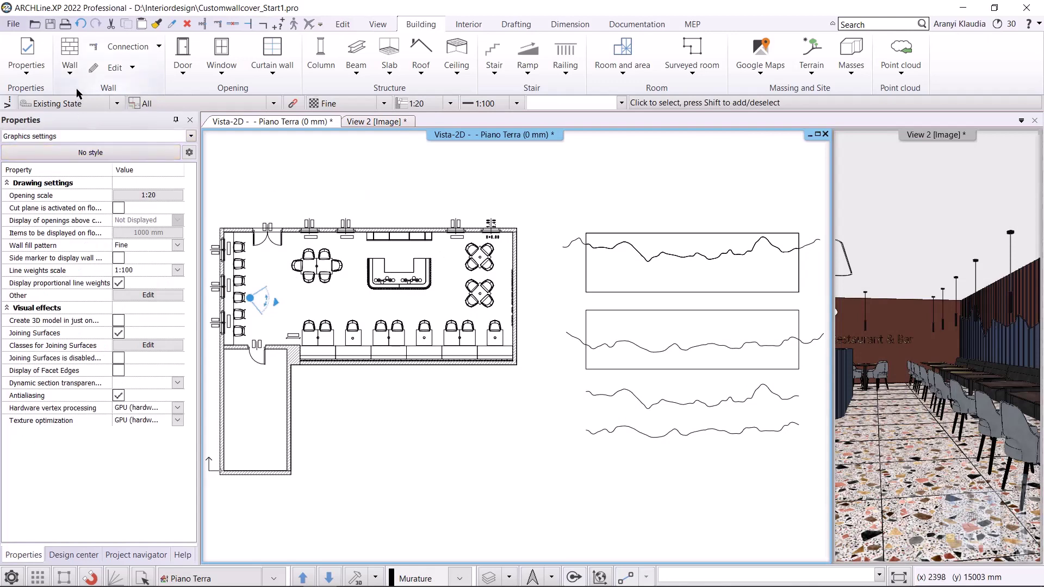
{"action": "left_click", "coordinate": [70, 73]}
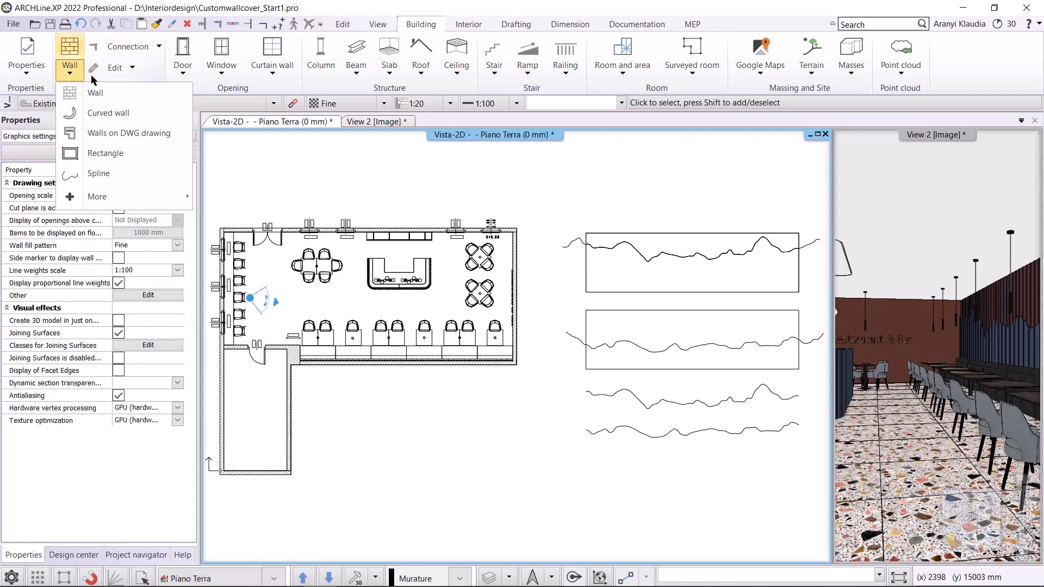
{"action": "left_click", "coordinate": [126, 94]}
{"action": "scroll", "coordinate": [409, 366], "scroll_direction": "up", "scroll_amount": 6}
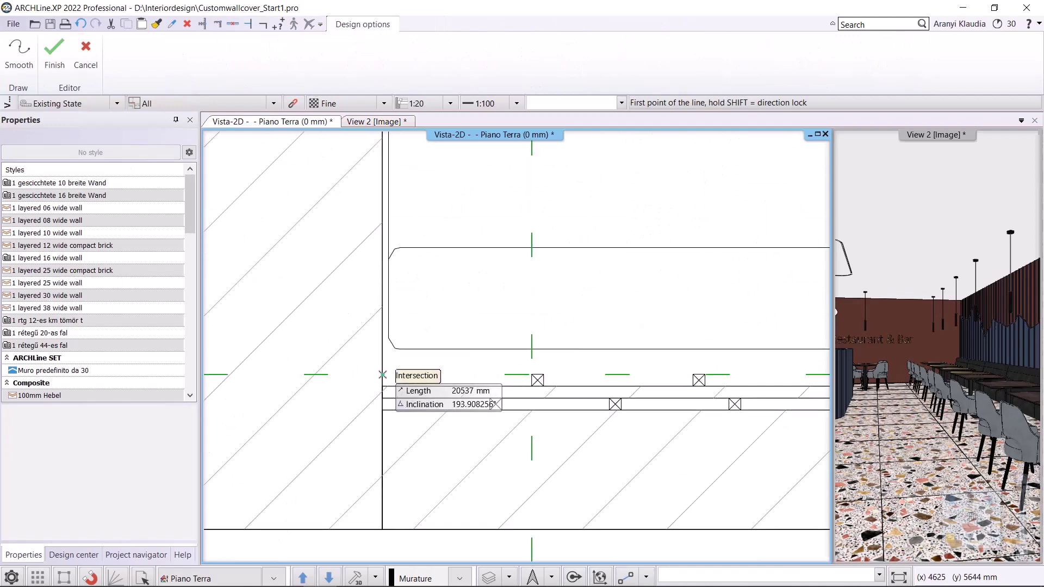
{"action": "left_click", "coordinate": [382, 375]}
{"action": "scroll", "coordinate": [598, 364], "scroll_direction": "down", "scroll_amount": 5}
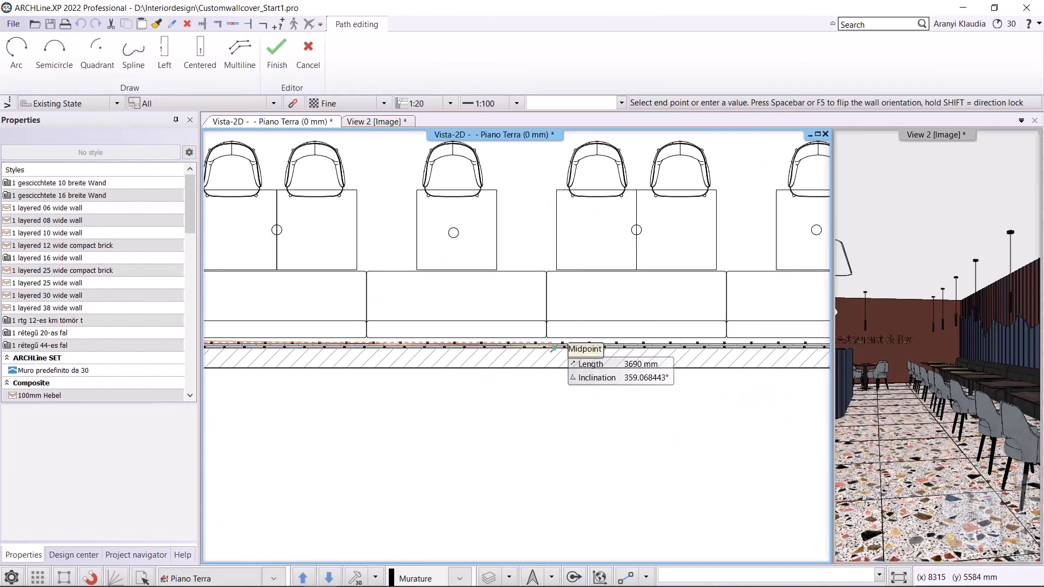
{"action": "scroll", "coordinate": [377, 345], "scroll_direction": "up", "scroll_amount": 3}
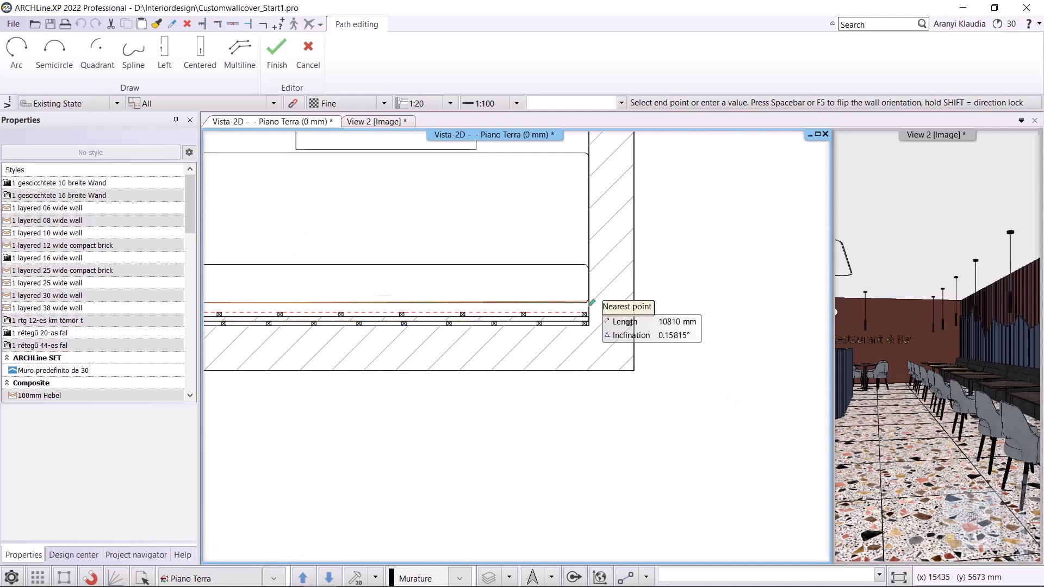
{"action": "scroll", "coordinate": [532, 345], "scroll_direction": "up", "scroll_amount": 2}
{"action": "scroll", "coordinate": [615, 365], "scroll_direction": "up", "scroll_amount": 2}
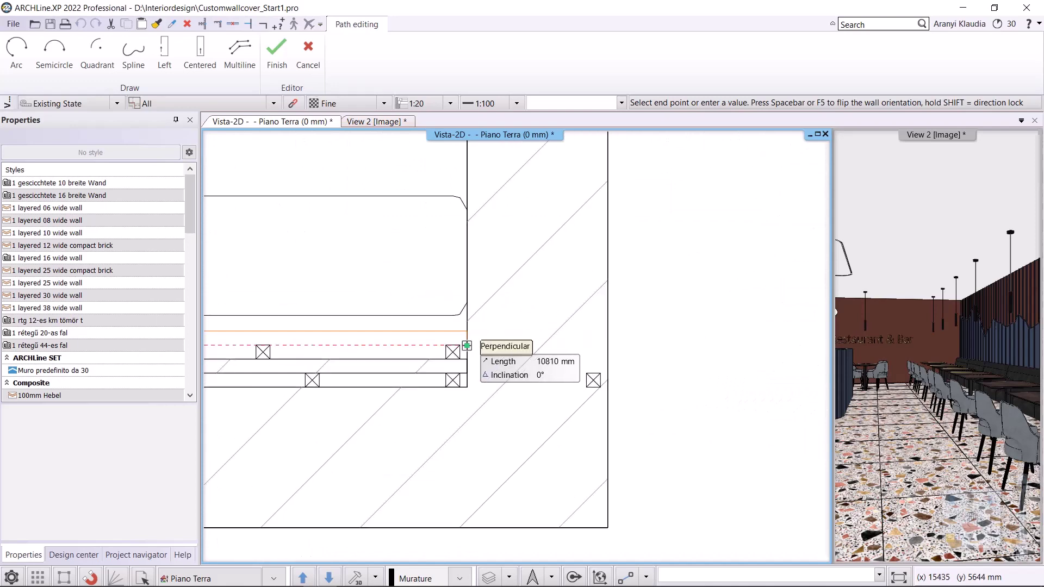
{"action": "left_click", "coordinate": [466, 346]}
Step: Finish the second wall and start adding a whole front profile to it
{"action": "key", "text": "Escape"}
{"action": "scroll", "coordinate": [478, 342], "scroll_direction": "down", "scroll_amount": 3}
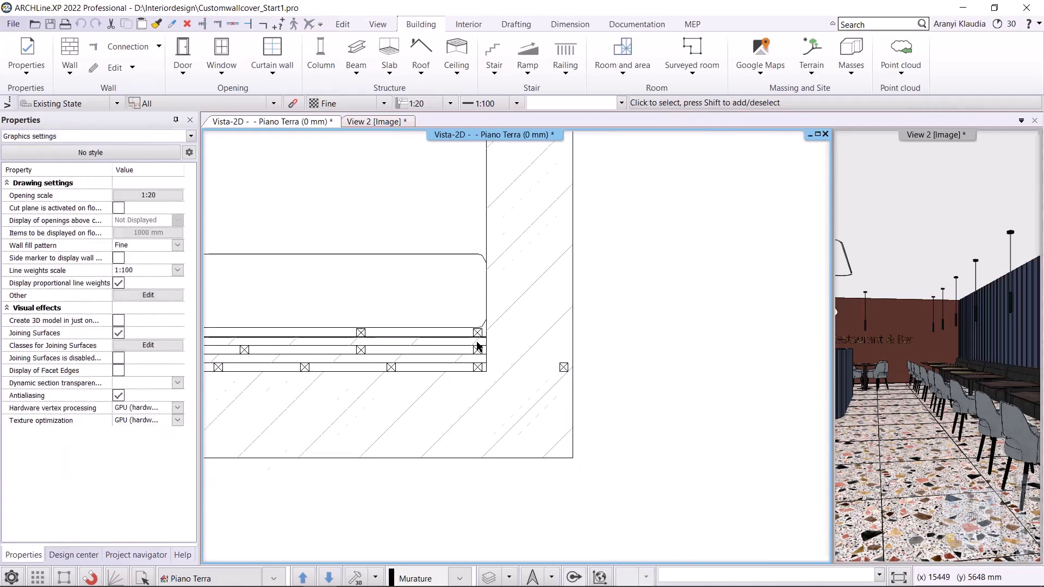
{"action": "right_click", "coordinate": [458, 344]}
{"action": "right_click", "coordinate": [455, 343]}
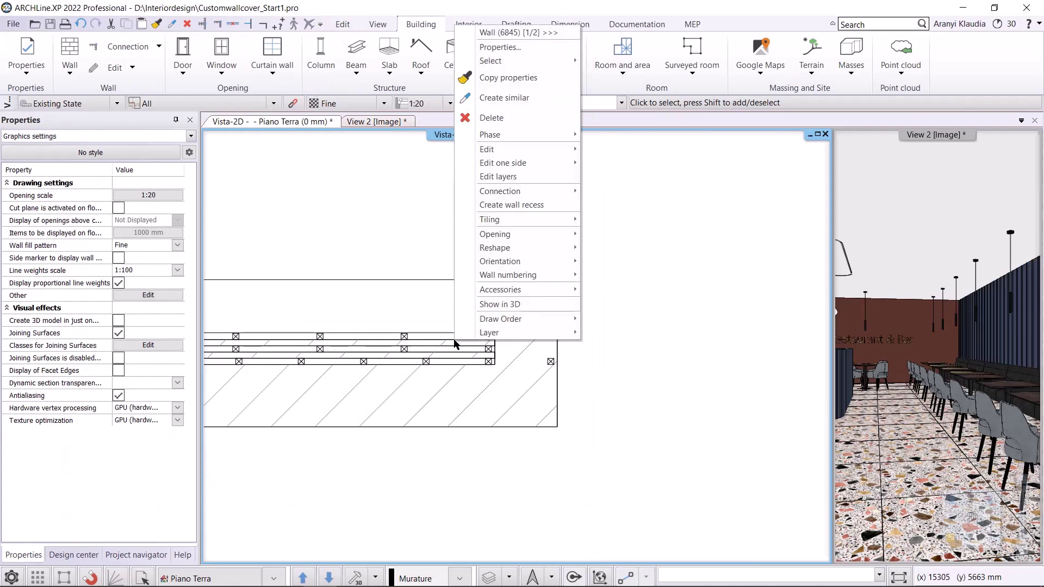
{"action": "mouse_move", "coordinate": [520, 247]}
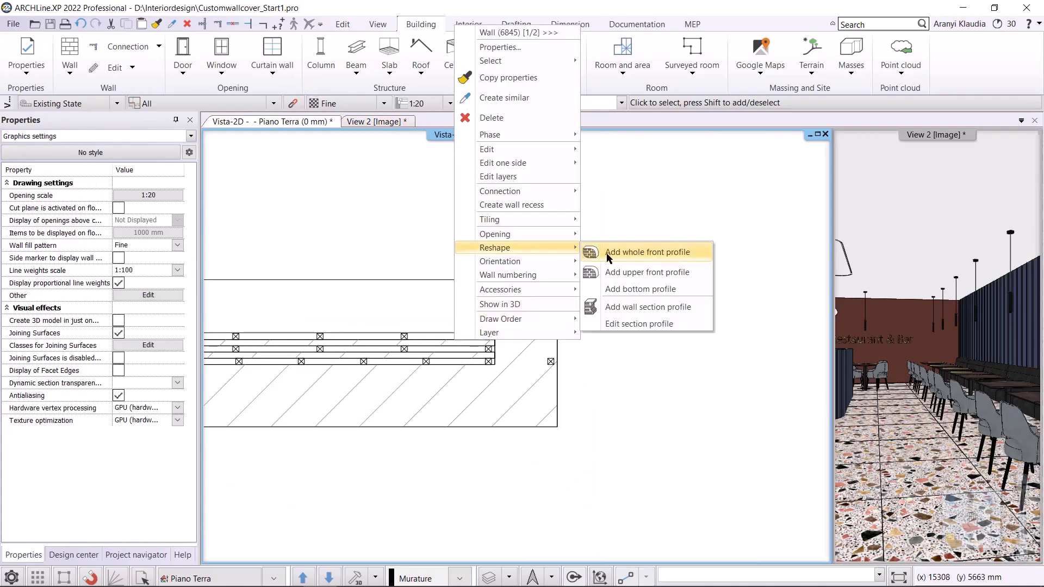
{"action": "left_click", "coordinate": [625, 252]}
Step: Anchor at the second rectangle's corner and fill the profile from inside the lower wavy outline
{"action": "scroll", "coordinate": [642, 286], "scroll_direction": "down", "scroll_amount": 3}
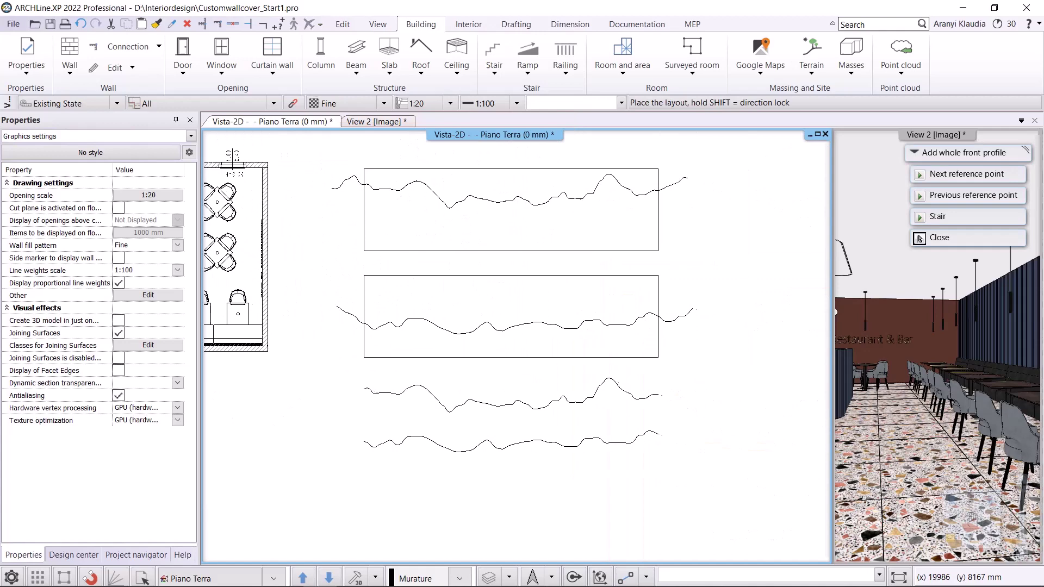
{"action": "left_click", "coordinate": [322, 281]}
{"action": "left_click", "coordinate": [323, 280]}
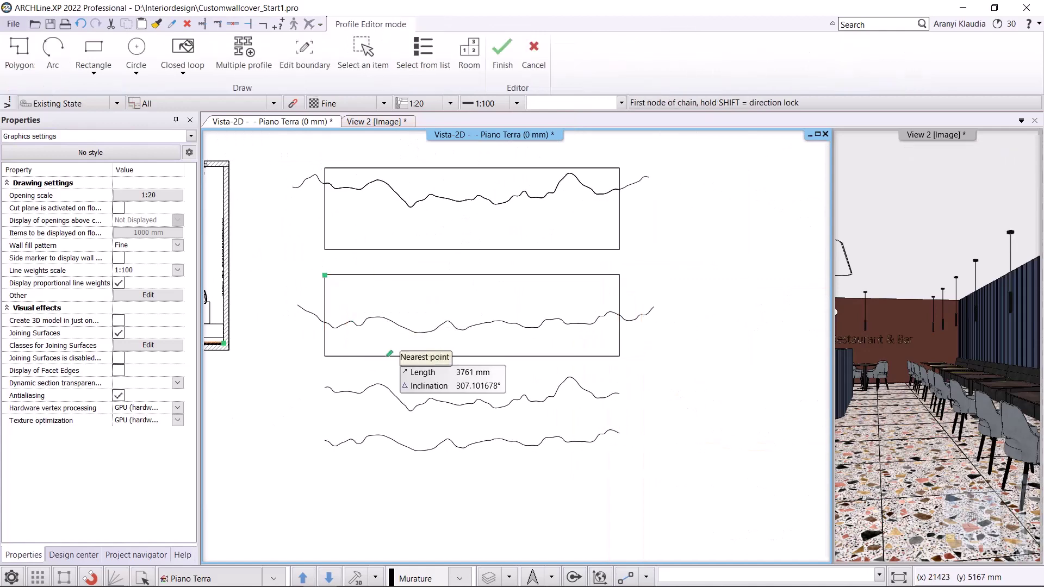
{"action": "left_click", "coordinate": [183, 60]}
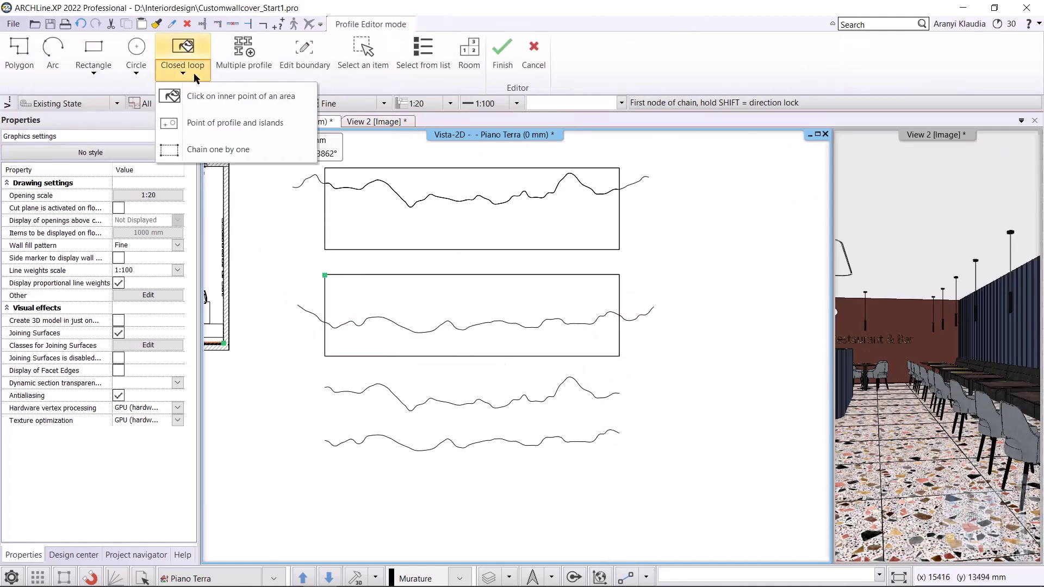
{"action": "left_click", "coordinate": [212, 96]}
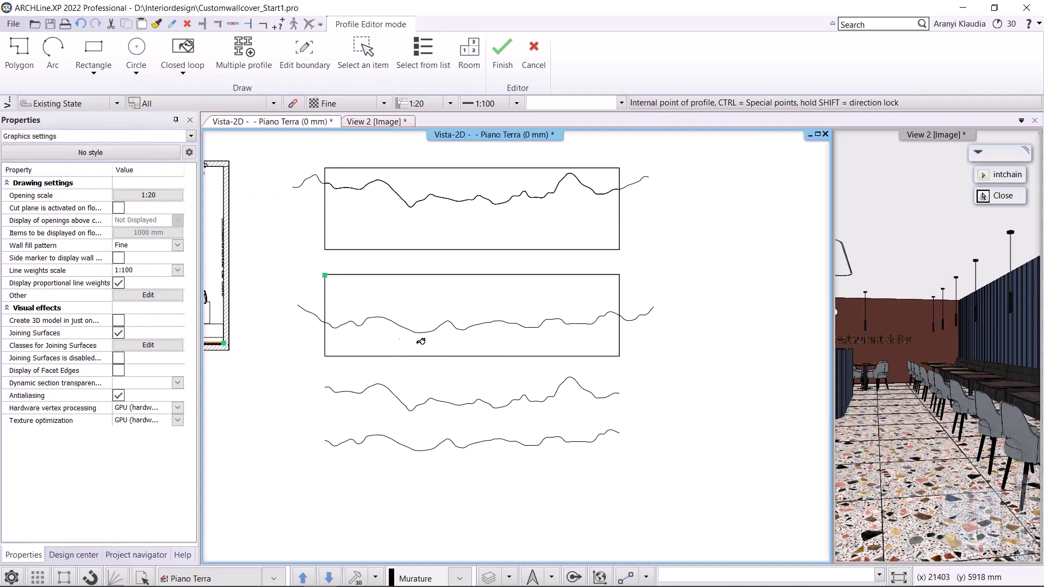
{"action": "left_click", "coordinate": [547, 350]}
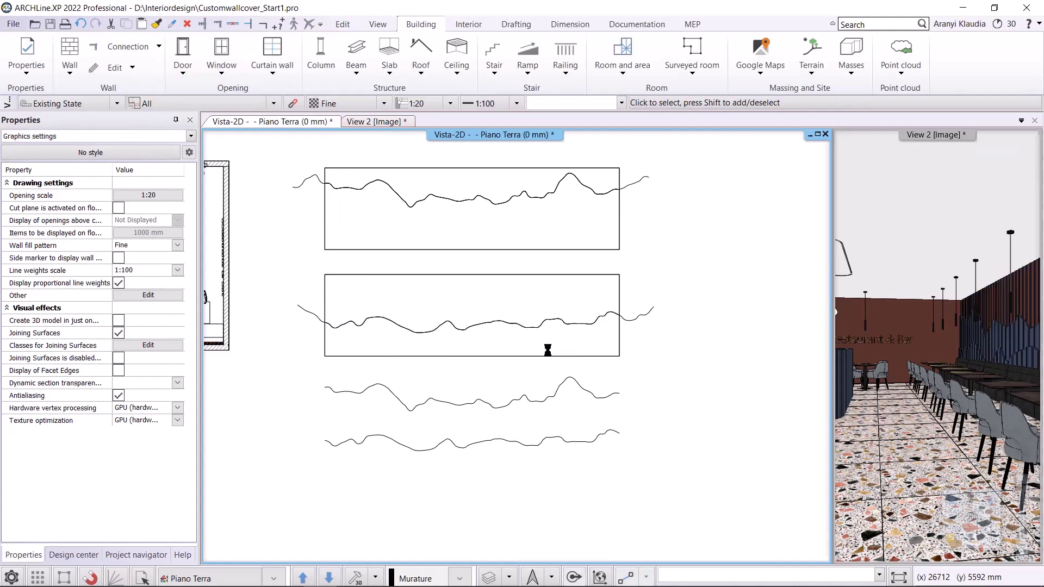
Step: In the 3D view, raise the lower wavy wall panel to a 182 mm base elevation
{"action": "left_click", "coordinate": [367, 121]}
{"action": "middle_click_drag", "start_coordinate": [551, 345], "coordinate": [700, 361]}
{"action": "left_click", "coordinate": [700, 362]}
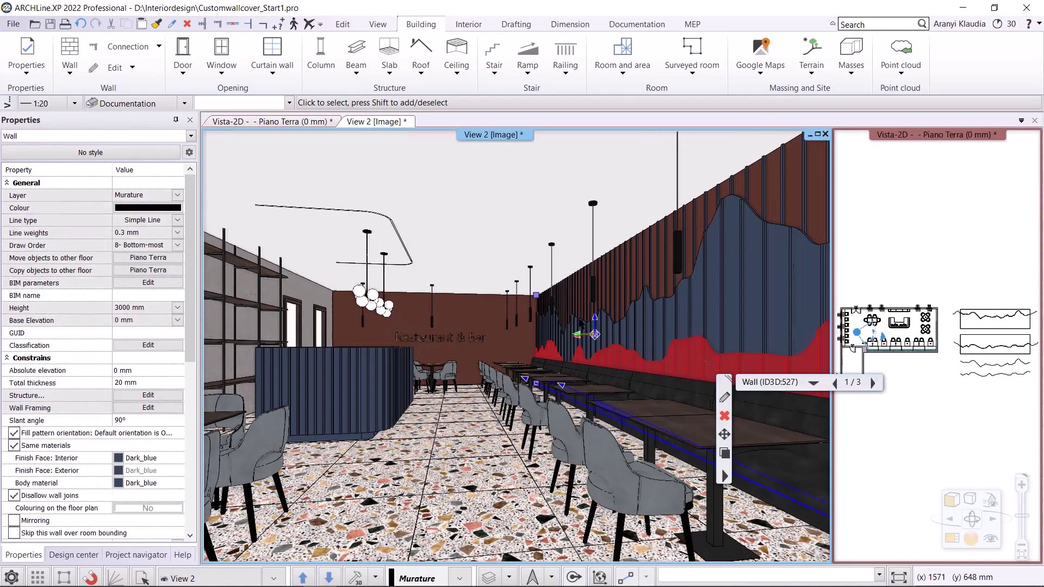
{"action": "left_click", "coordinate": [595, 334]}
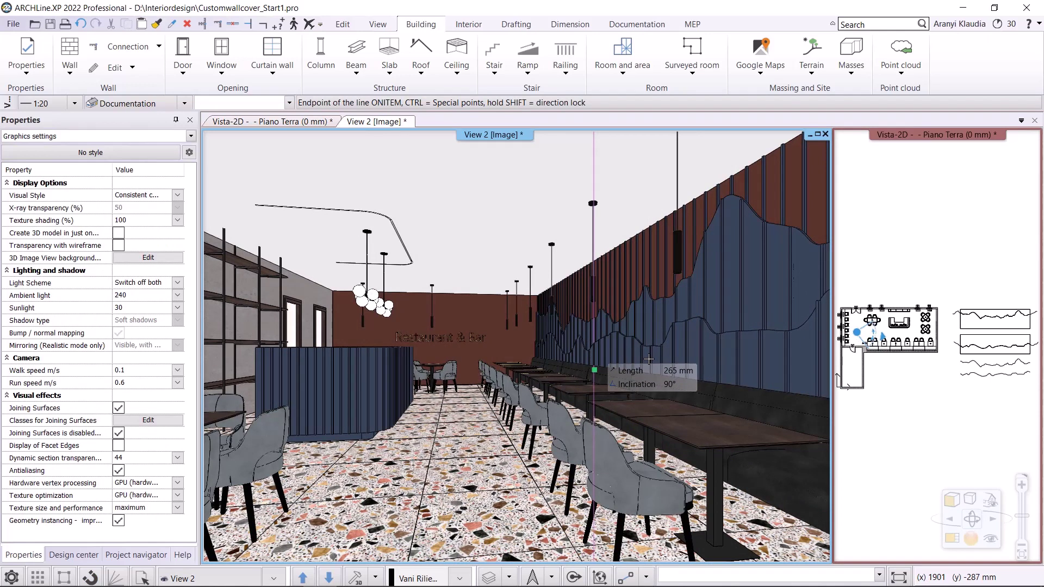
{"action": "left_click", "coordinate": [677, 382]}
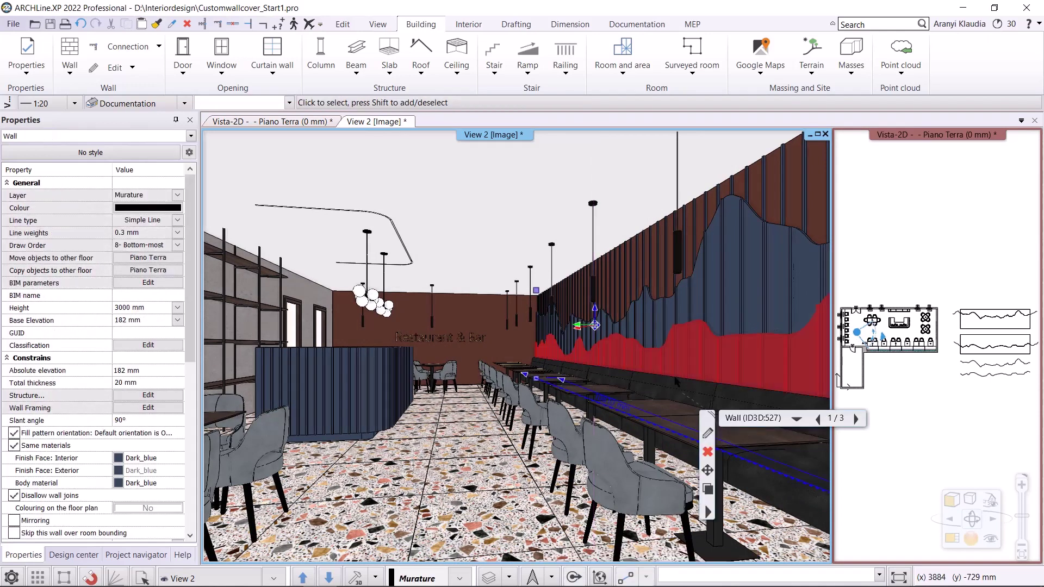
Step: Deselect the panel and show the wall from the saved View_01 viewpoint
{"action": "key", "text": "Escape"}
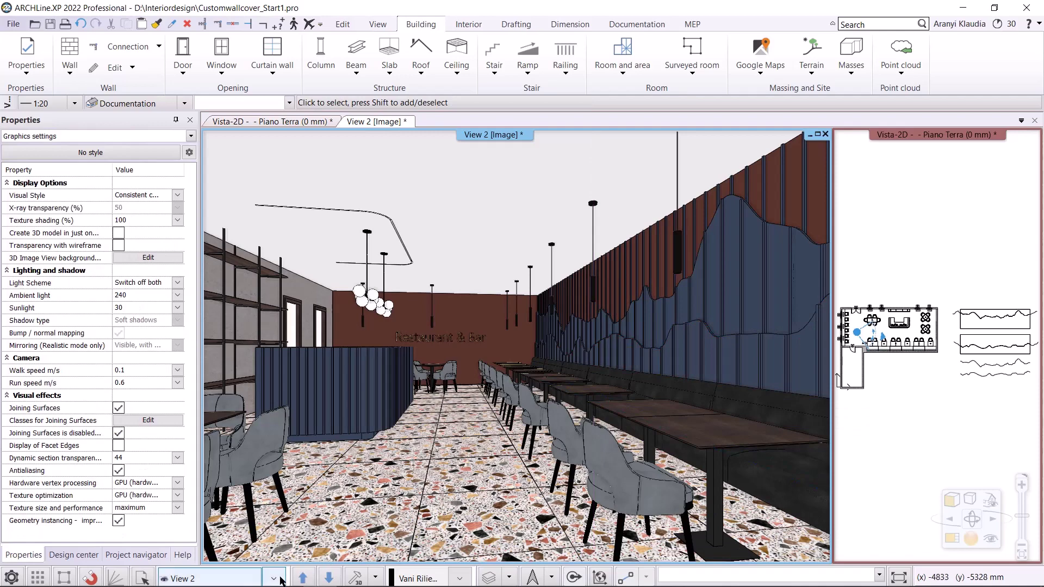
{"action": "left_click", "coordinate": [273, 577]}
{"action": "left_click", "coordinate": [220, 550]}
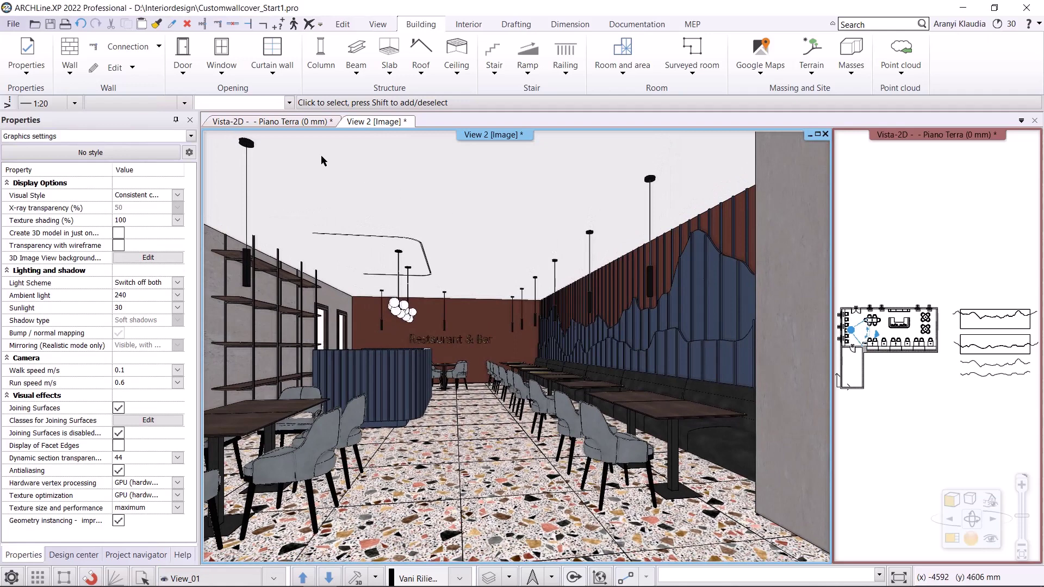
Step: On the floor plan, start an LED light strip that follows the upper wavy curve
{"action": "left_click", "coordinate": [299, 121]}
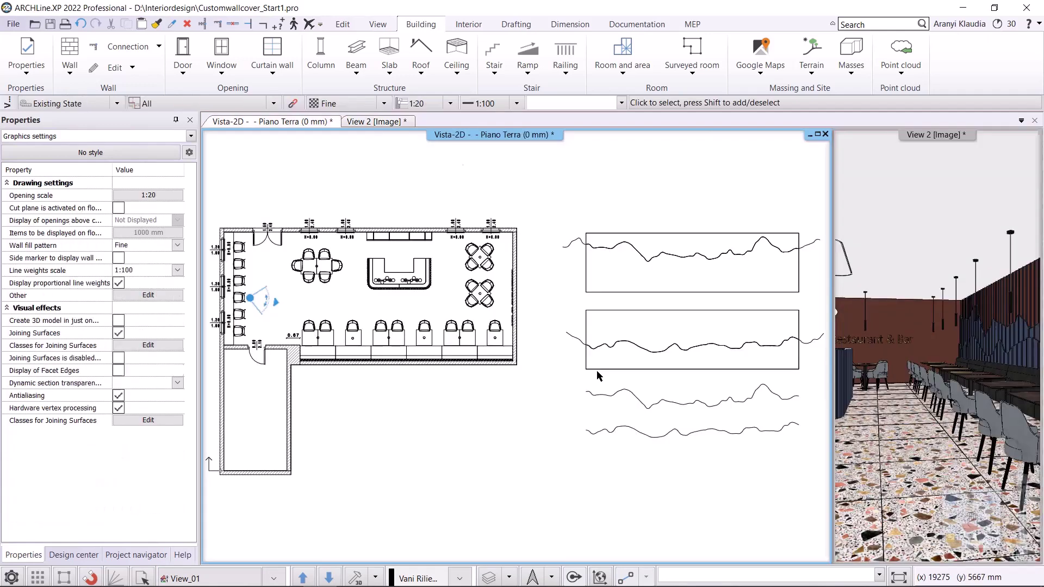
{"action": "left_click", "coordinate": [470, 25]}
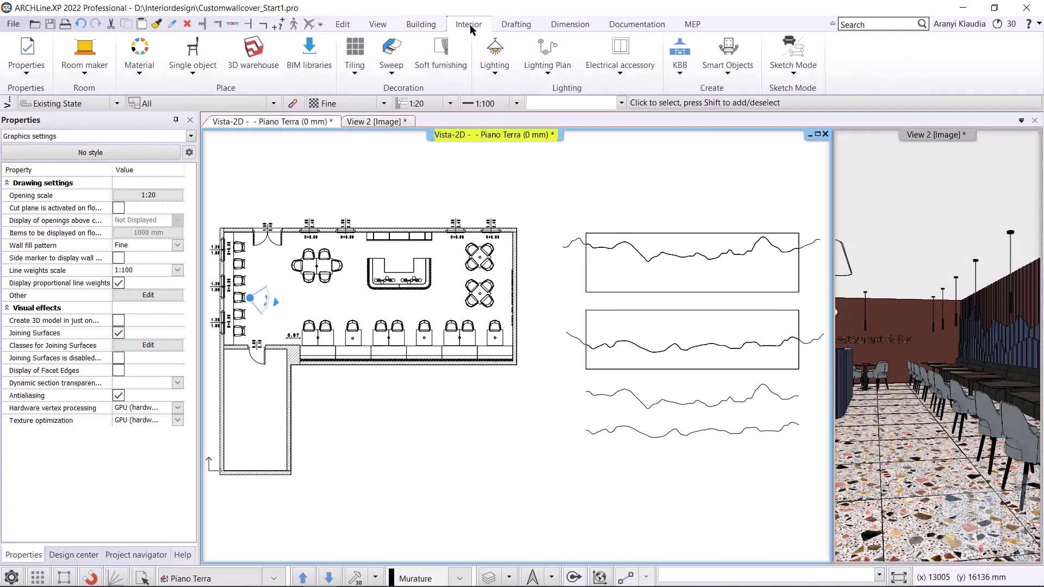
{"action": "left_click", "coordinate": [500, 73]}
{"action": "left_click", "coordinate": [532, 167]}
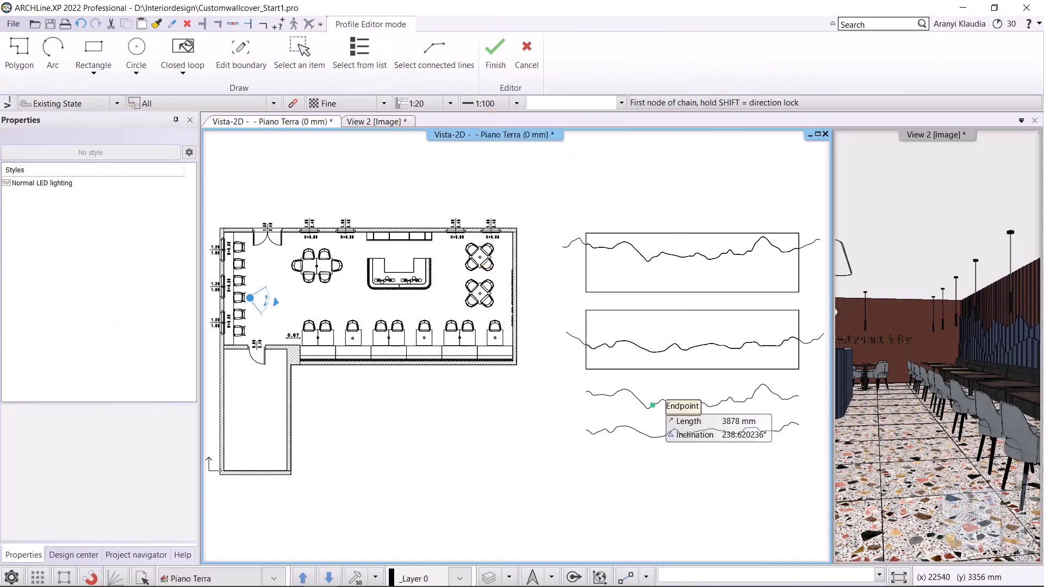
{"action": "left_click", "coordinate": [299, 54]}
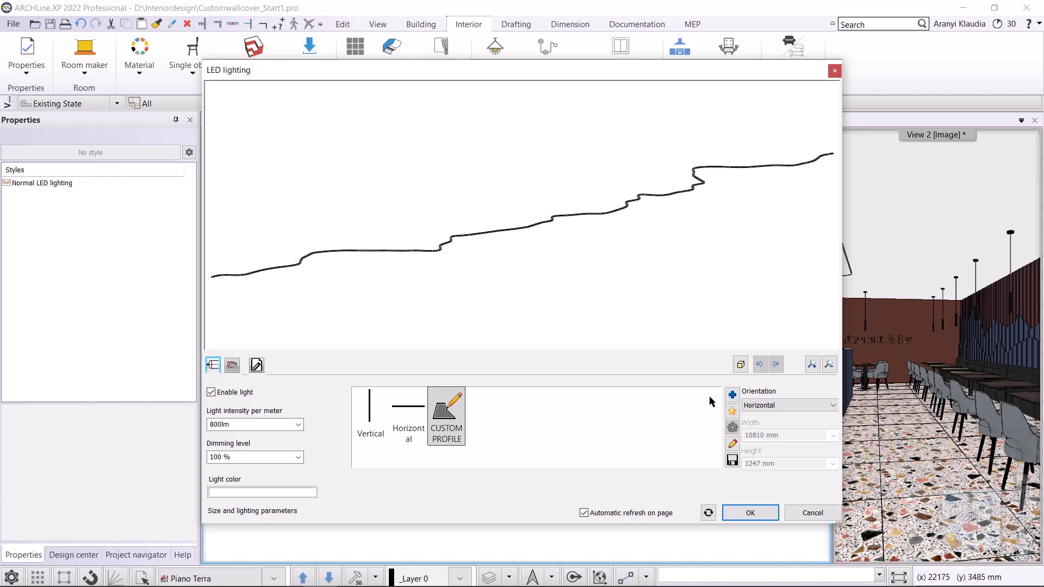
Step: Set the strip to Vertical orientation, 50 % dimming and pale yellow light
{"action": "left_click", "coordinate": [788, 405]}
{"action": "left_click", "coordinate": [761, 427]}
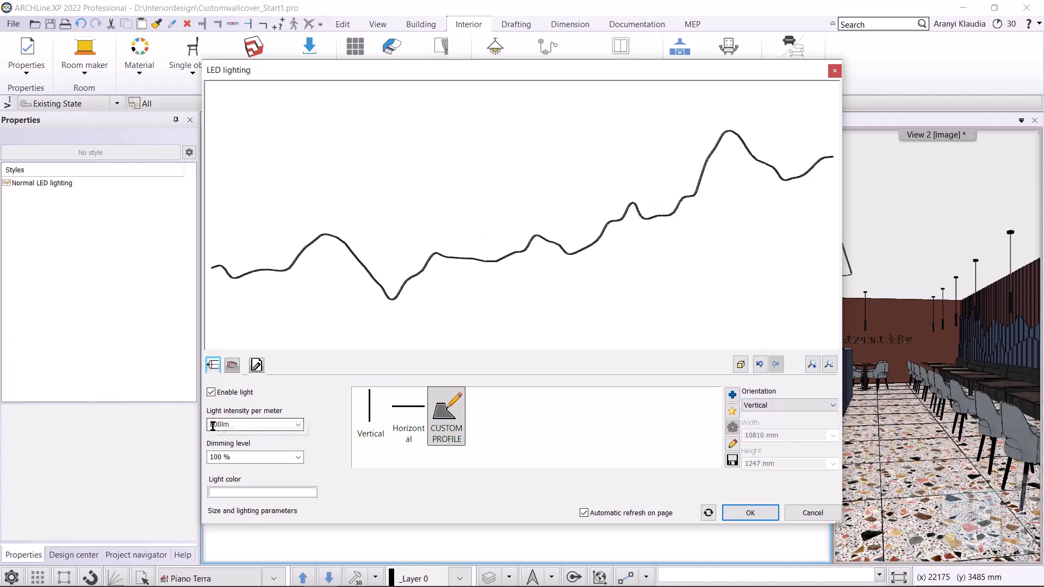
{"action": "left_click", "coordinate": [298, 457]}
{"action": "left_click", "coordinate": [217, 298]}
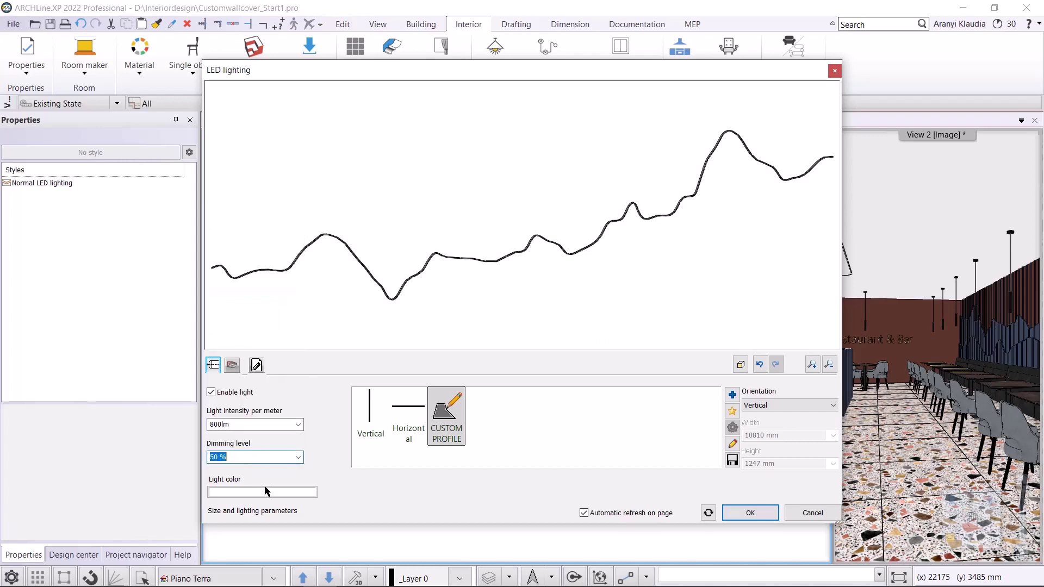
{"action": "left_click", "coordinate": [223, 492]}
{"action": "left_click", "coordinate": [569, 308]}
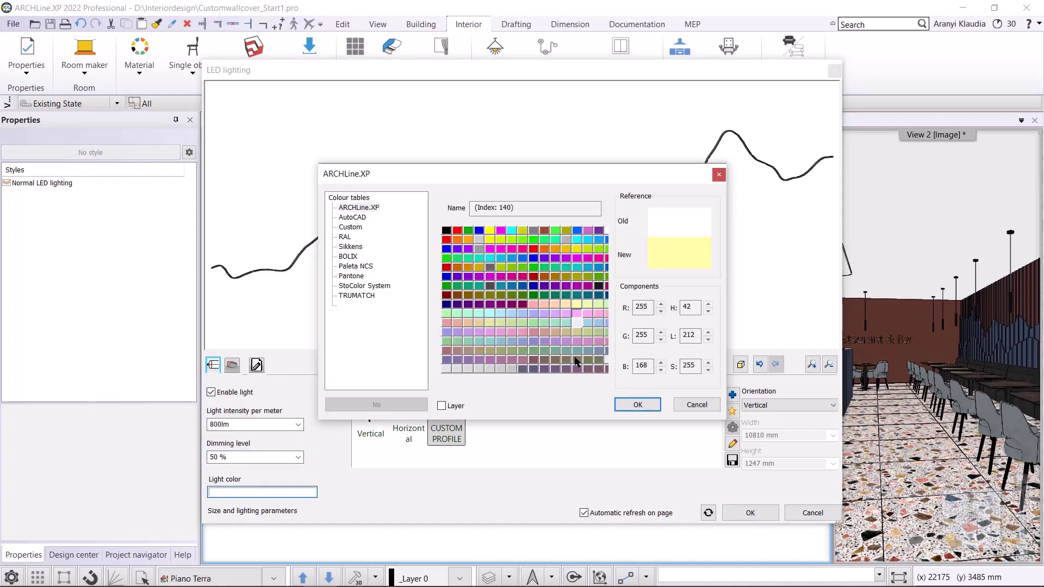
{"action": "left_click", "coordinate": [625, 404]}
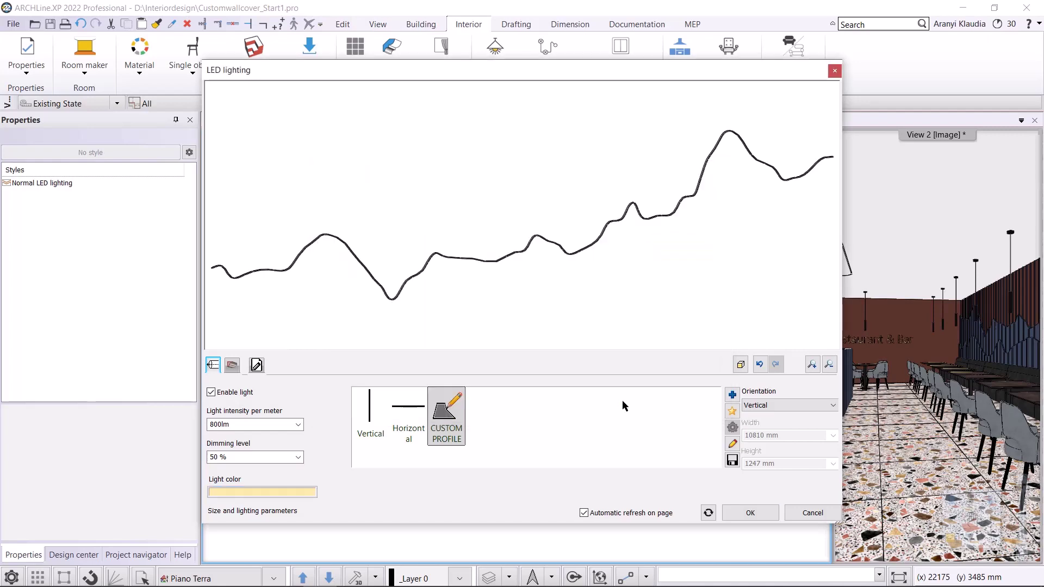
{"action": "left_click", "coordinate": [746, 512]}
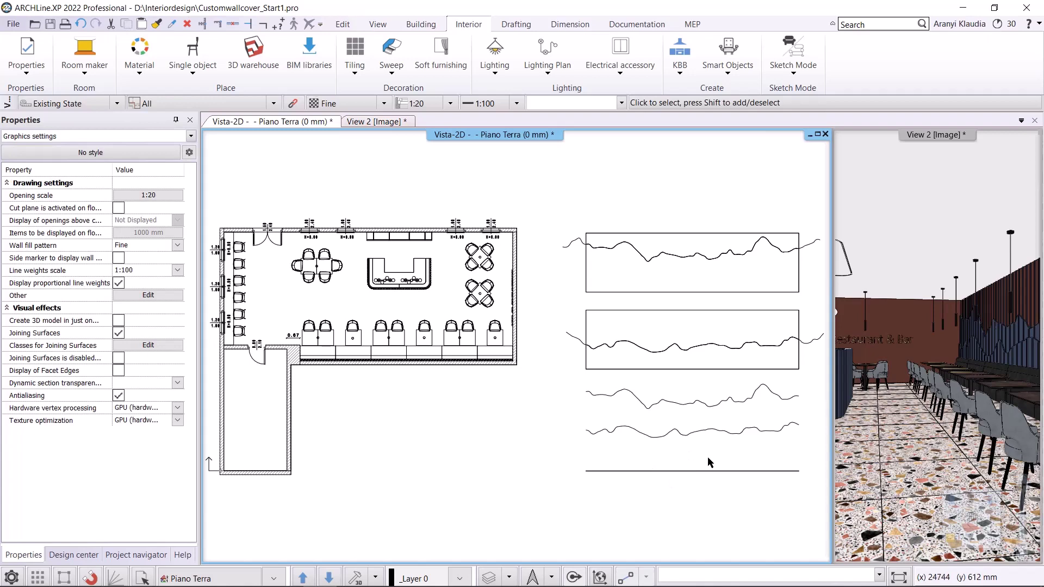
Step: Select the new LED strip and choose to mirror it
{"action": "left_click", "coordinate": [710, 471]}
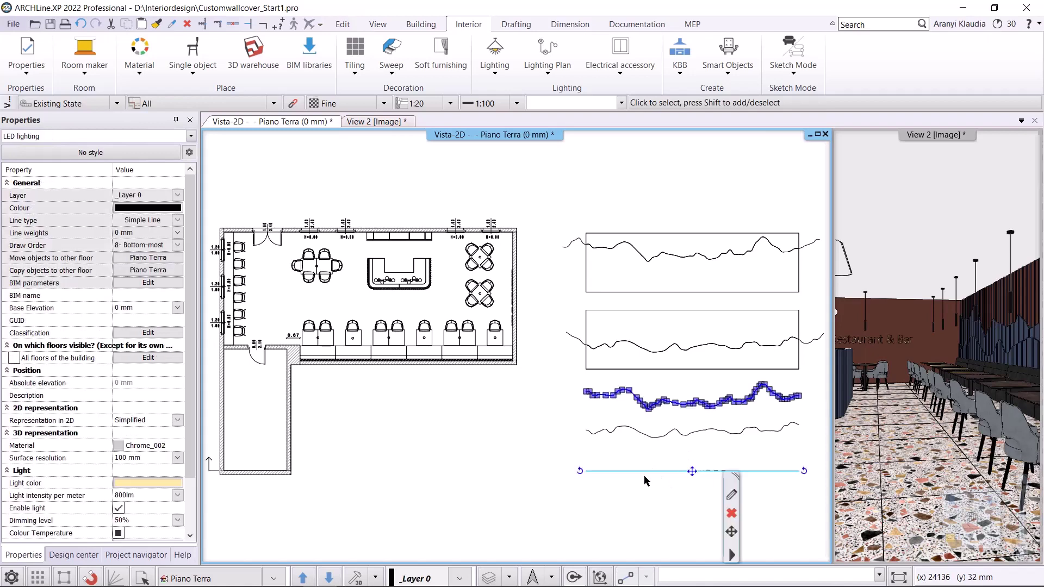
{"action": "left_click", "coordinate": [579, 471]}
{"action": "left_click", "coordinate": [625, 438]}
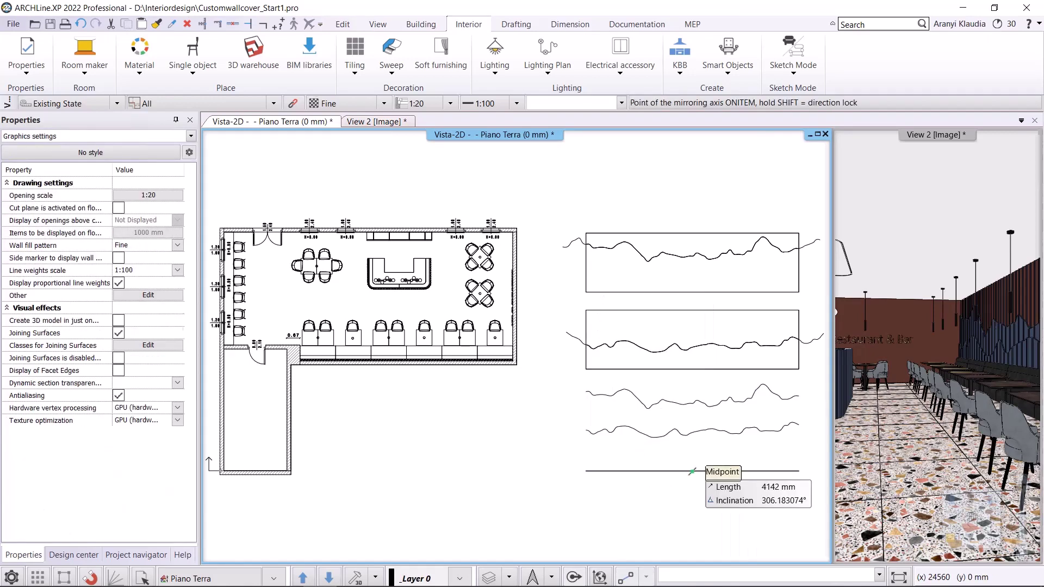
Step: Mirror the LED strip across a vertical axis through its line
{"action": "left_click", "coordinate": [692, 471]}
{"action": "left_click", "coordinate": [691, 505]}
{"action": "scroll", "coordinate": [634, 361], "scroll_direction": "up", "scroll_amount": 3}
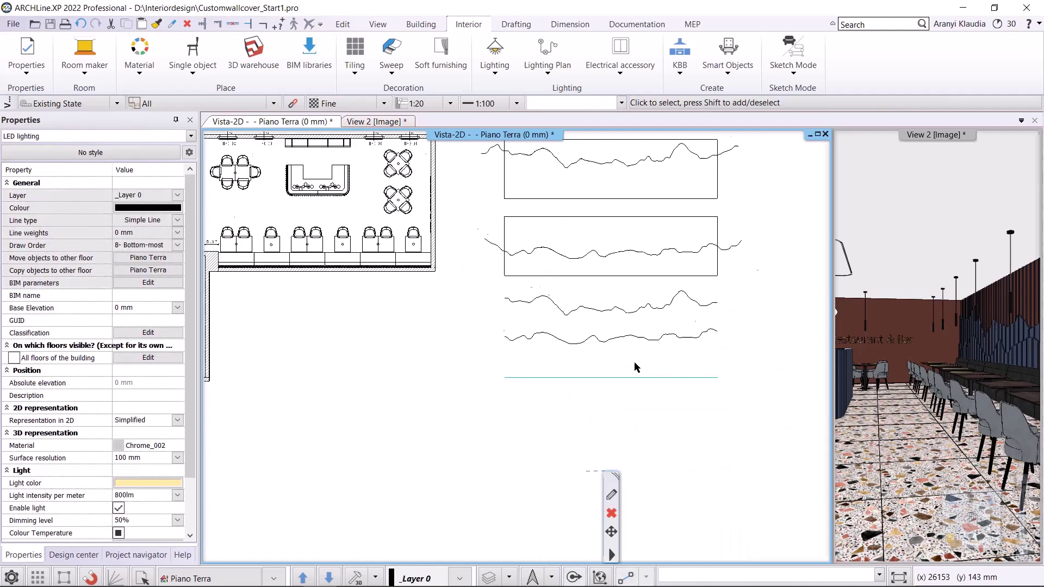
{"action": "scroll", "coordinate": [570, 369], "scroll_direction": "up", "scroll_amount": 2}
Step: Move the strip from its right end to the wall corner endpoint and set base elevation 1700 mm
{"action": "left_click", "coordinate": [445, 346]}
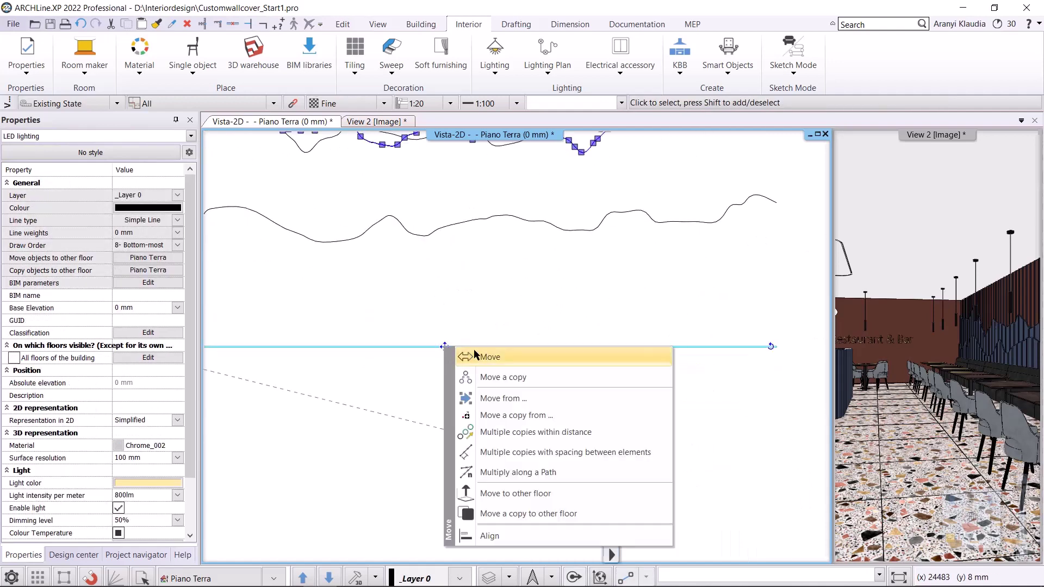
{"action": "left_click", "coordinate": [499, 398]}
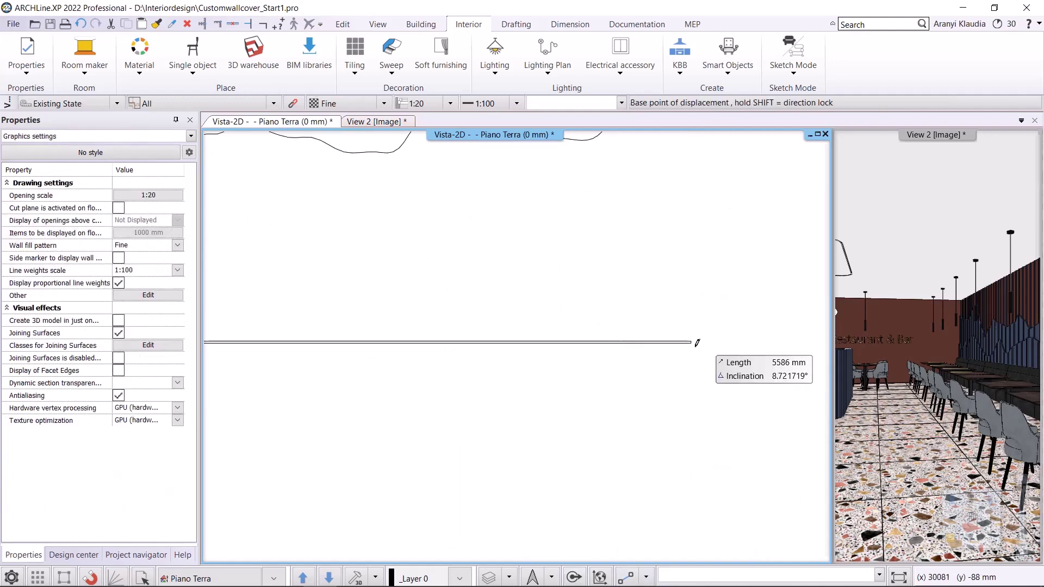
{"action": "left_click", "coordinate": [548, 338]}
{"action": "scroll", "coordinate": [539, 315], "scroll_direction": "down", "scroll_amount": 1}
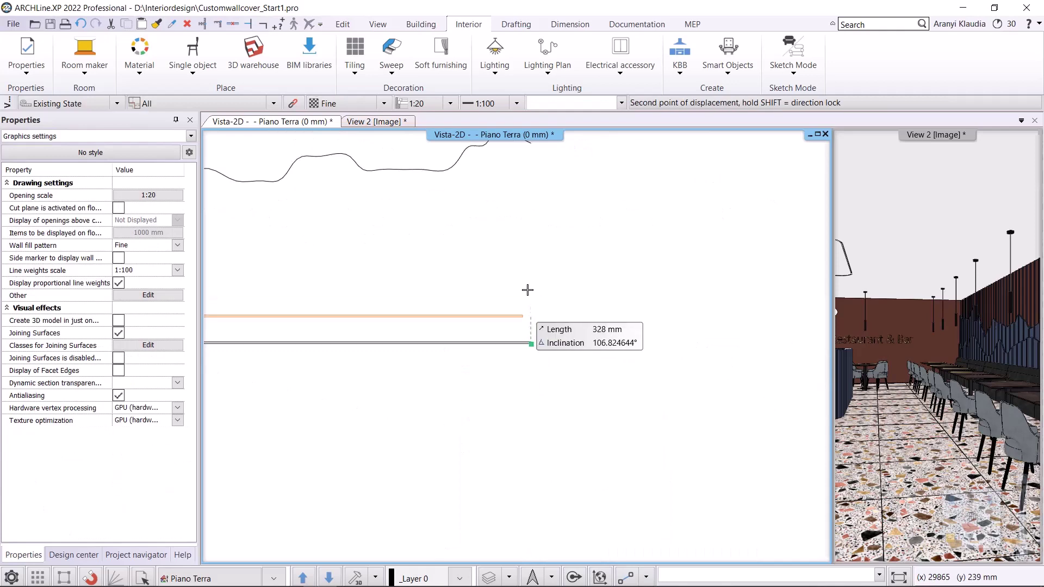
{"action": "scroll", "coordinate": [498, 295], "scroll_direction": "down", "scroll_amount": 2}
{"action": "scroll", "coordinate": [473, 292], "scroll_direction": "up", "scroll_amount": 5}
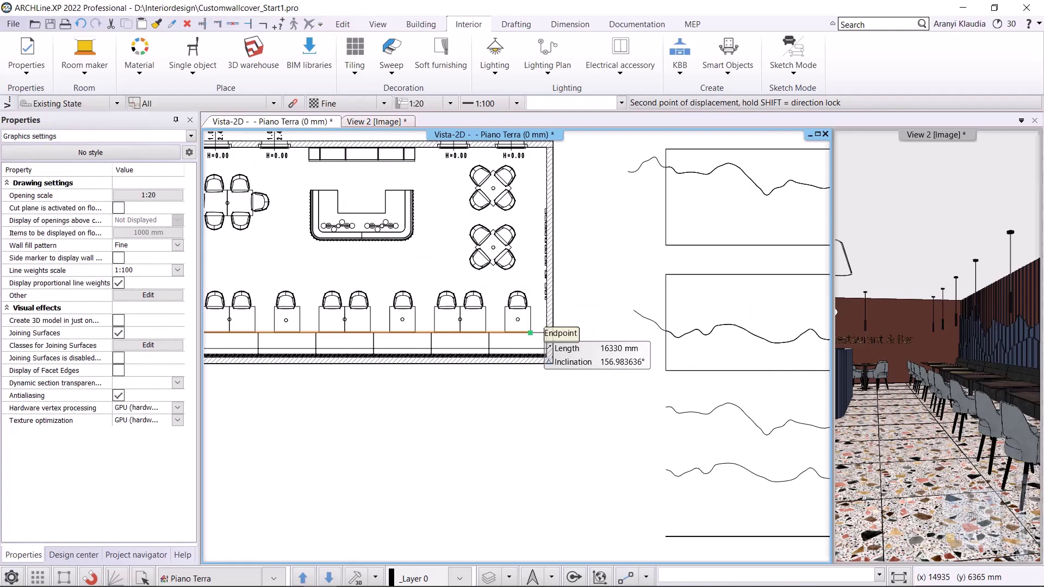
{"action": "scroll", "coordinate": [532, 410], "scroll_direction": "up", "scroll_amount": 3}
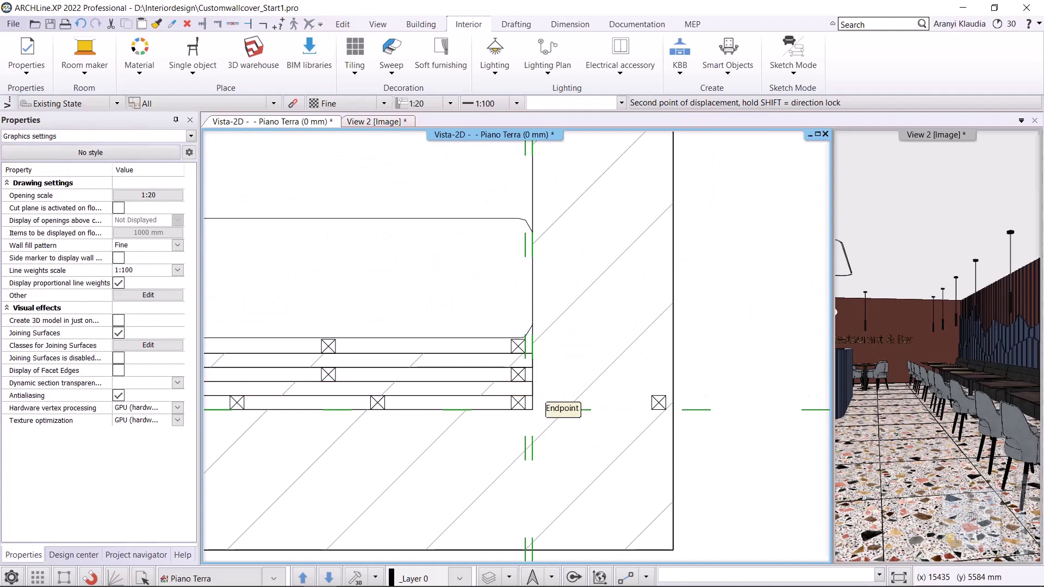
{"action": "left_click", "coordinate": [532, 410]}
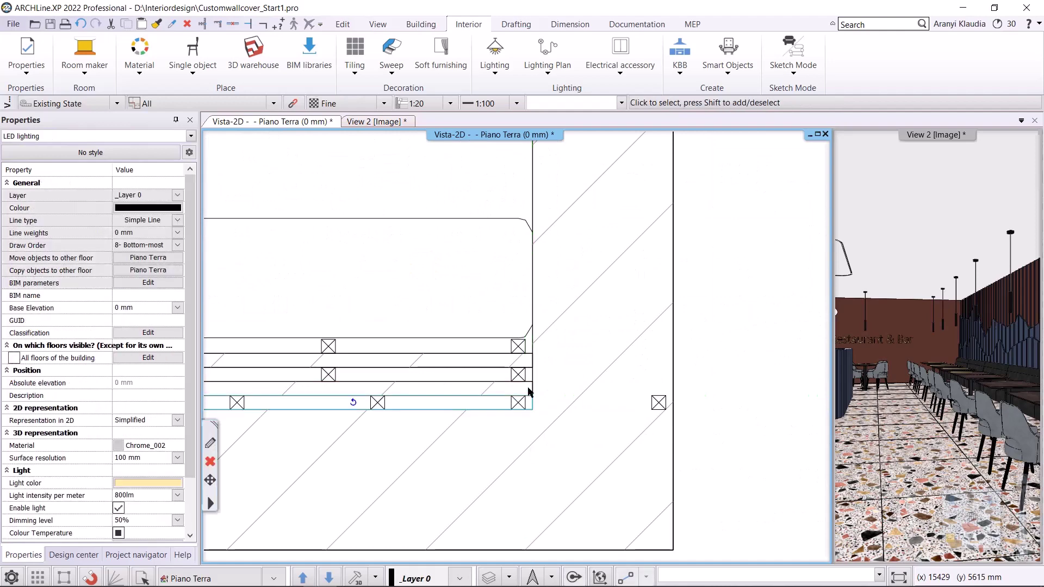
{"action": "left_click", "coordinate": [150, 308]}
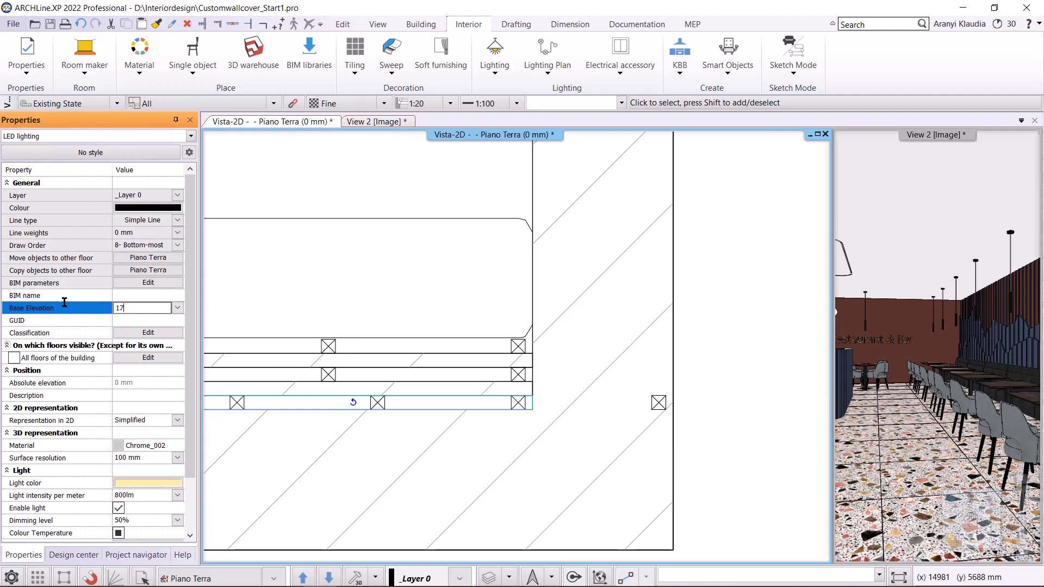
{"action": "key", "text": "Return"}
Step: In the 3D view, move the LED strip and lower its base elevation to 1500 mm
{"action": "left_click", "coordinate": [369, 121]}
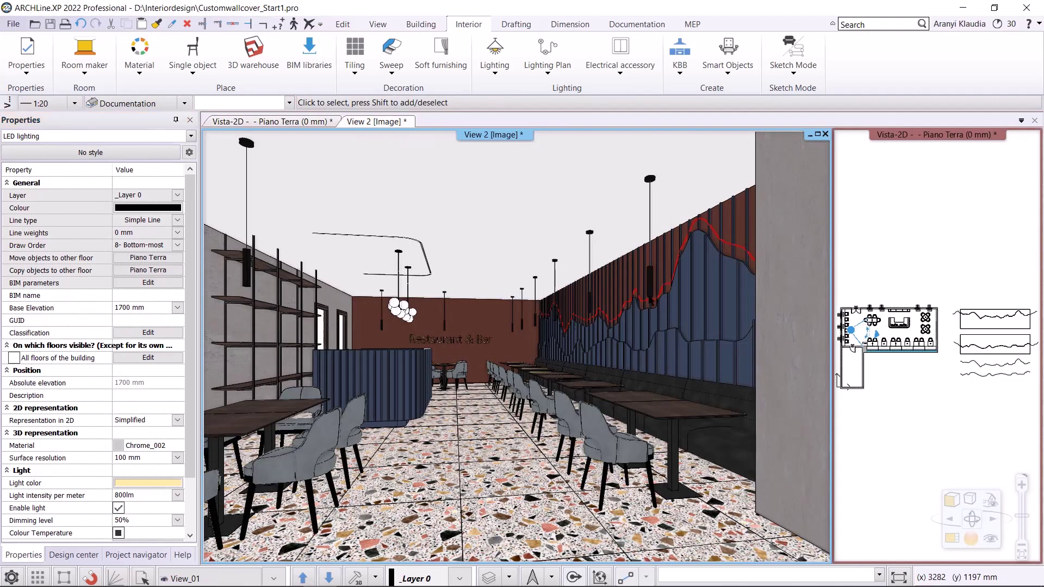
{"action": "left_click", "coordinate": [595, 327]}
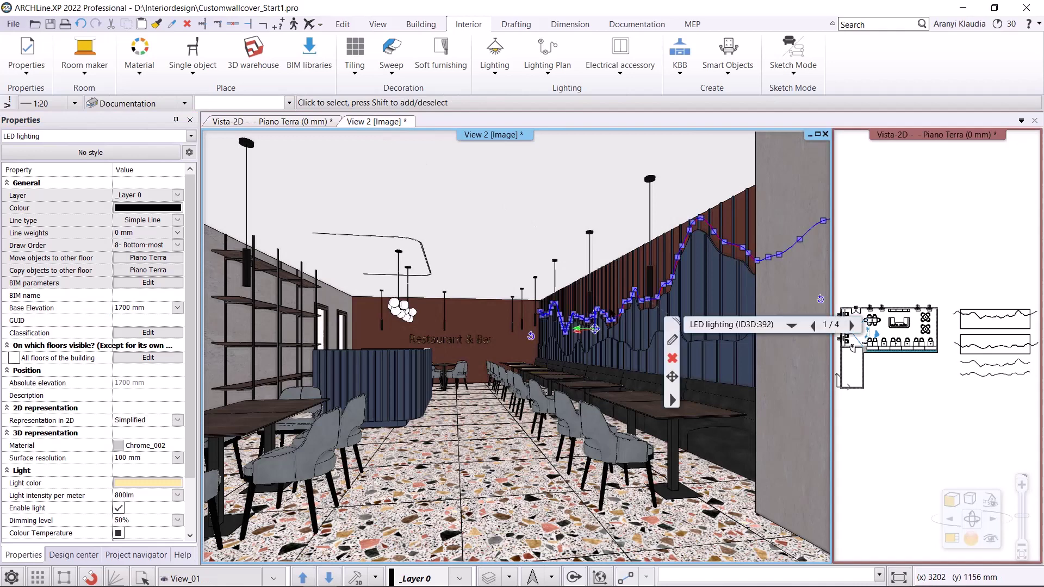
{"action": "left_click", "coordinate": [595, 328]}
{"action": "left_click", "coordinate": [701, 325]}
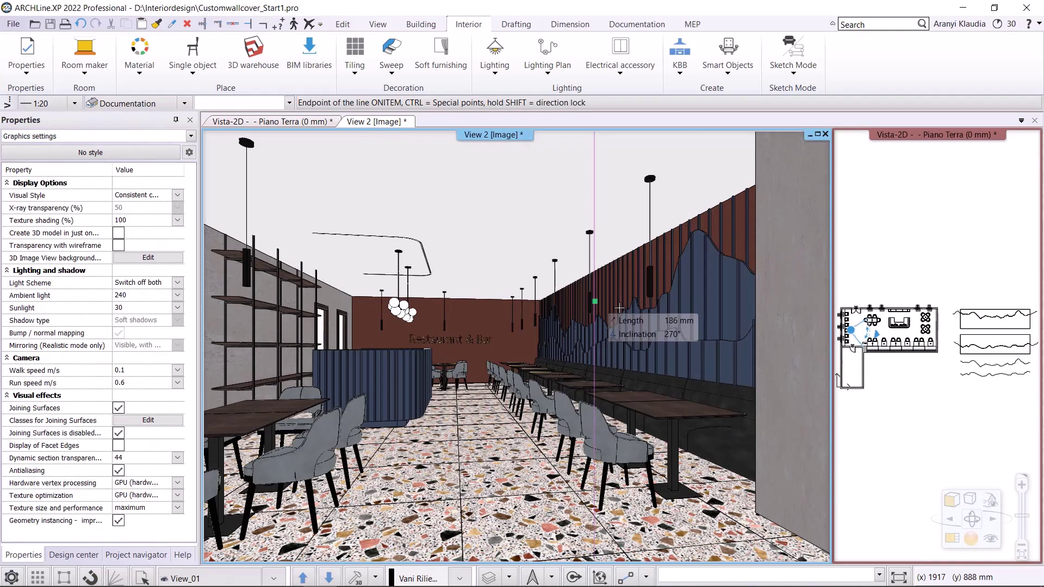
{"action": "left_click", "coordinate": [621, 305]}
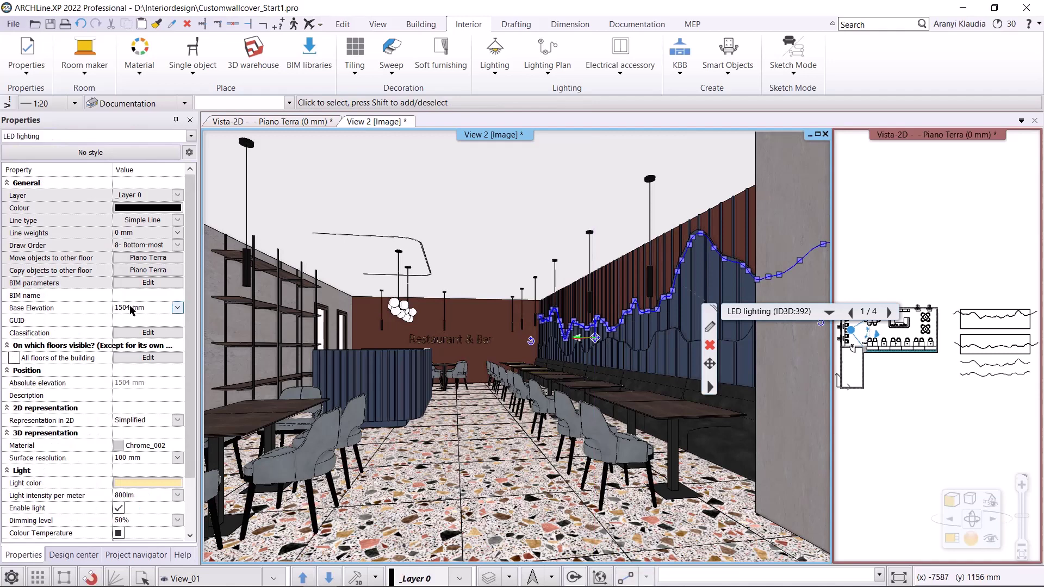
{"action": "left_click", "coordinate": [131, 308]}
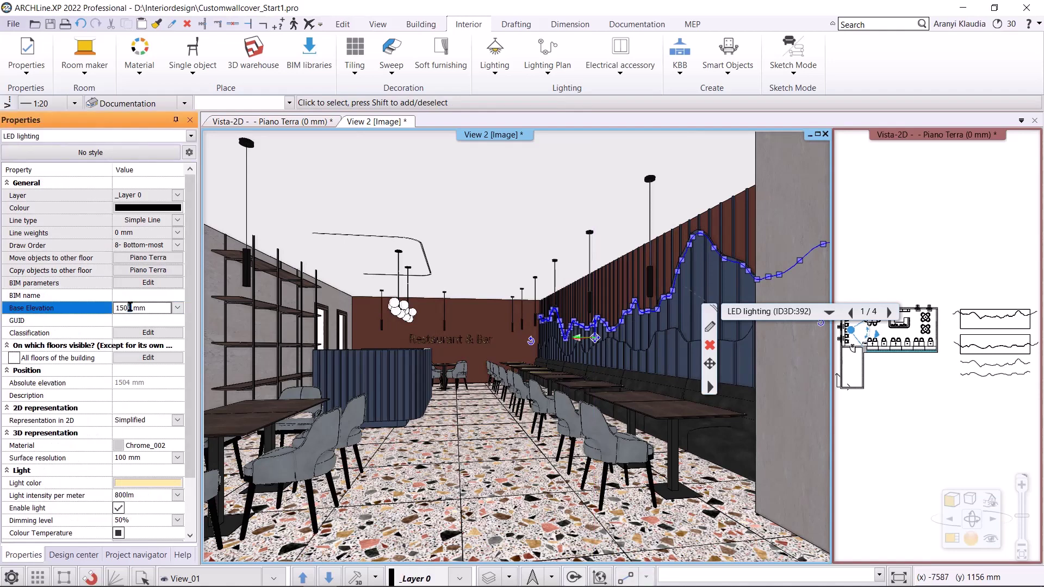
{"action": "key", "text": "Return"}
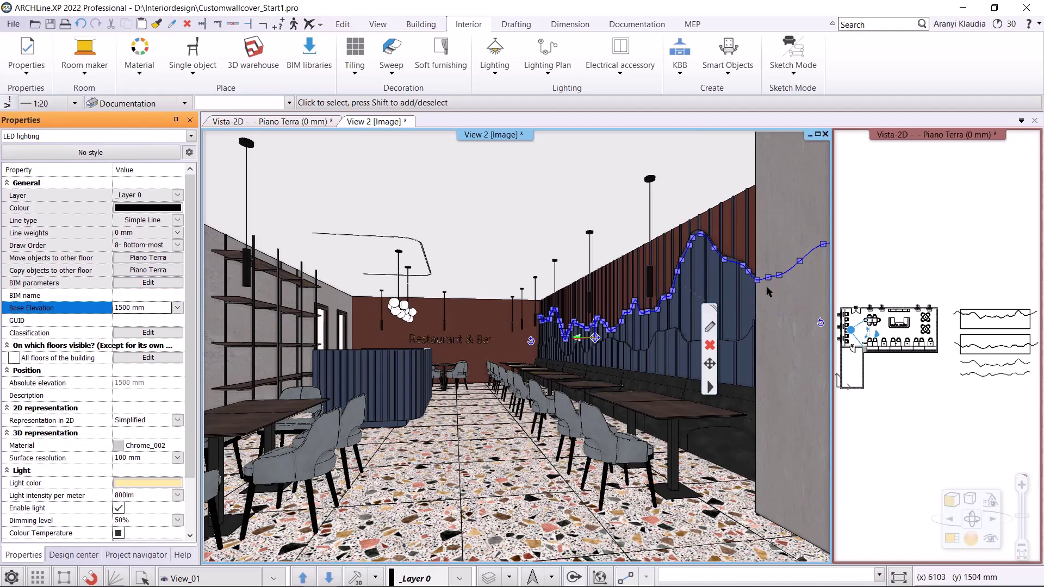
{"action": "key", "text": "Escape"}
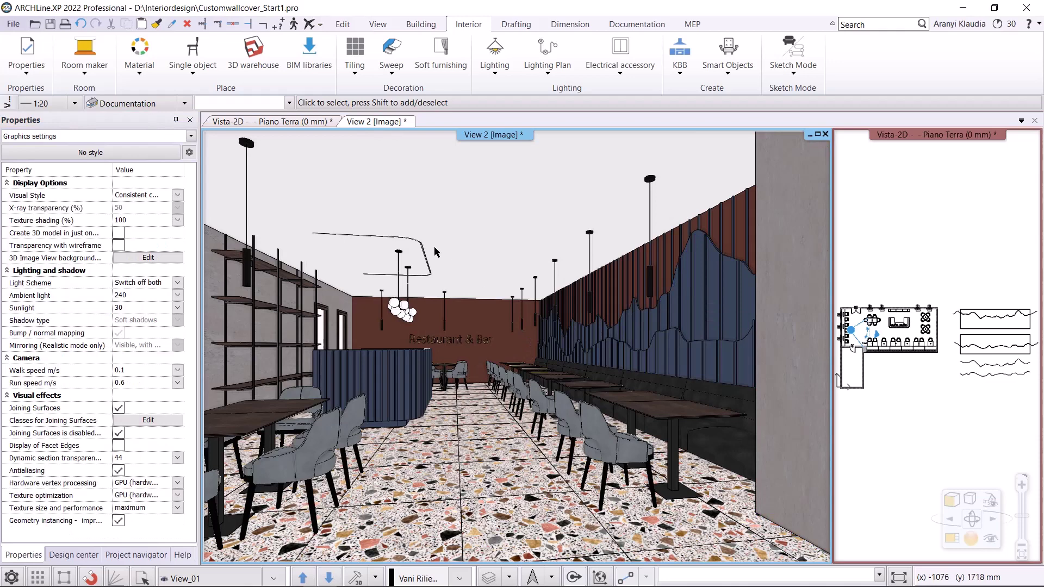
Step: On the floor plan, start a second LED light strip from the lowest wavy curve
{"action": "left_click", "coordinate": [305, 123]}
{"action": "left_click", "coordinate": [489, 80]}
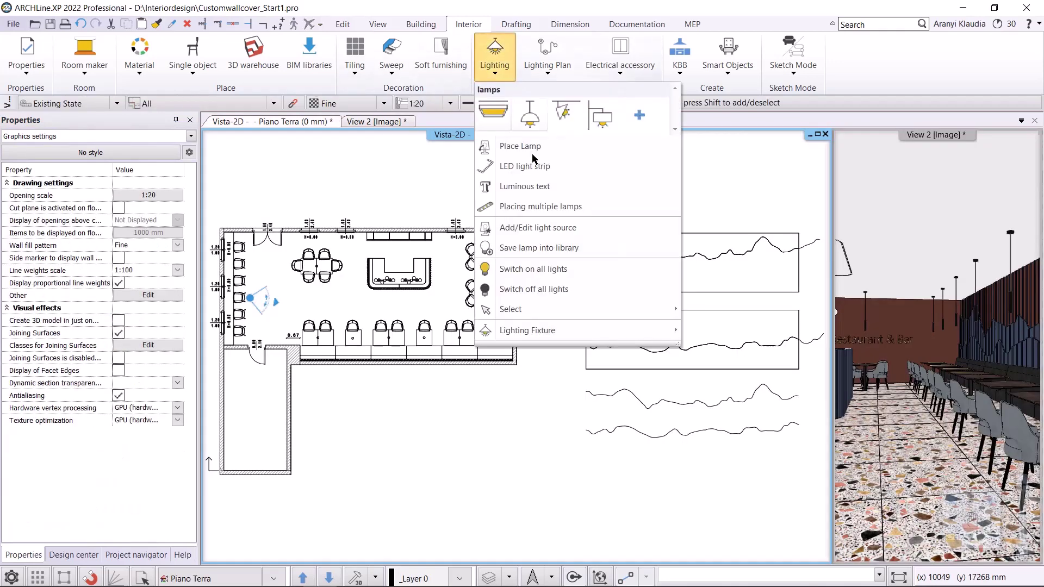
{"action": "left_click", "coordinate": [533, 167]}
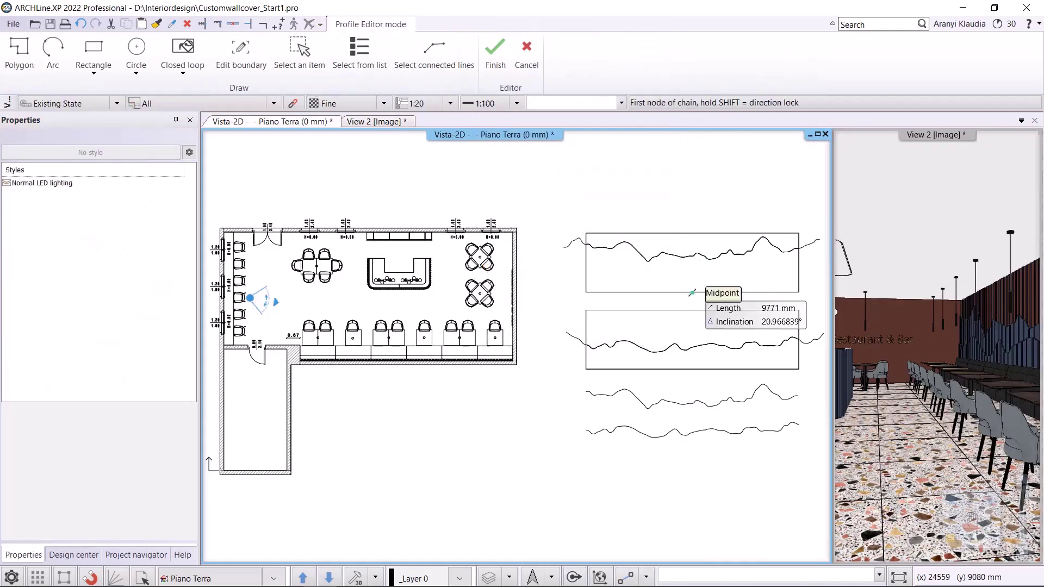
{"action": "left_click", "coordinate": [310, 76]}
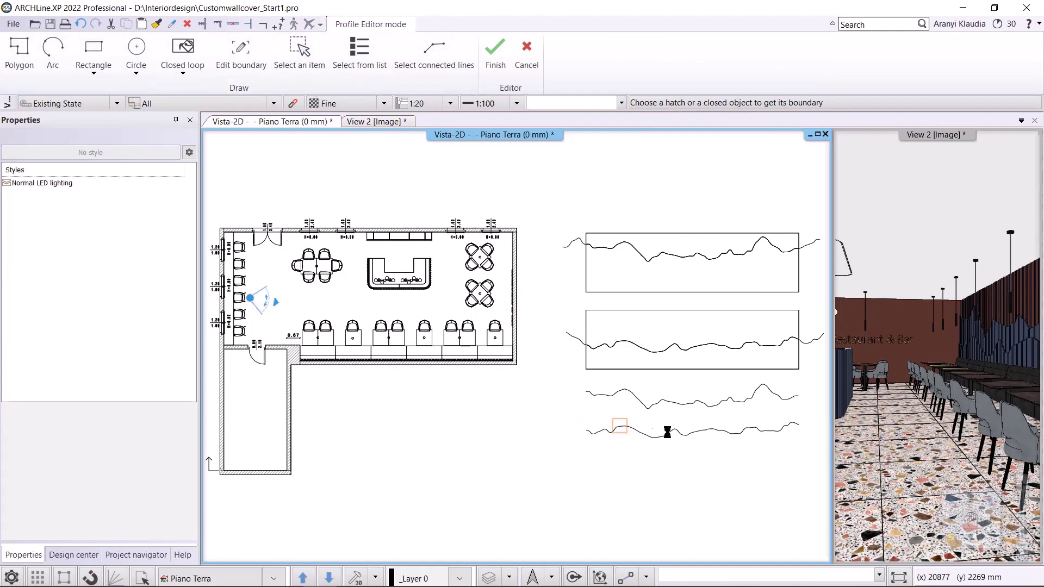
Step: Give the strip Vertical orientation, 50 % dimming and pale yellow light
{"action": "left_click", "coordinate": [750, 406]}
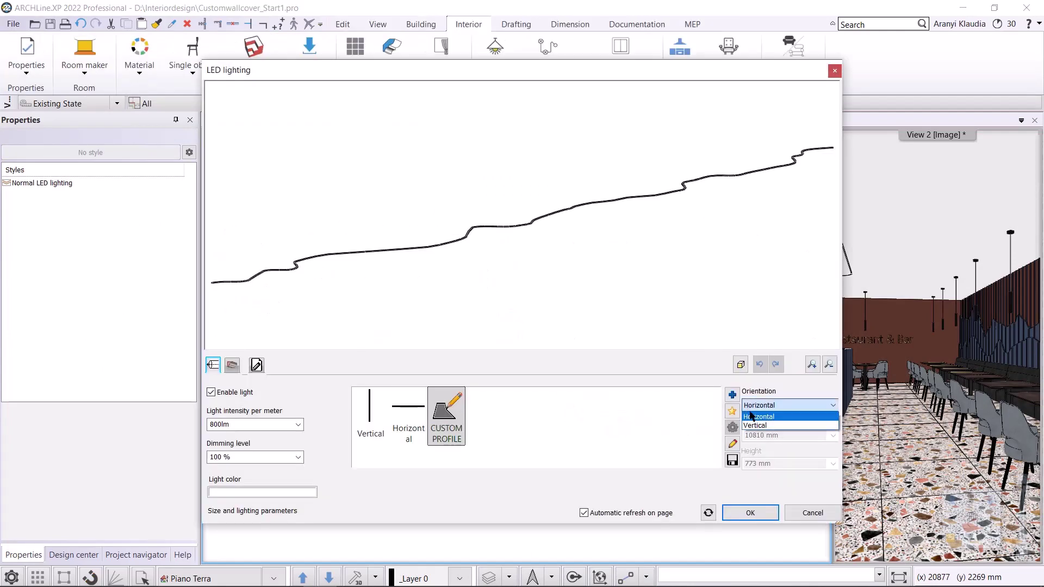
{"action": "left_click", "coordinate": [753, 426]}
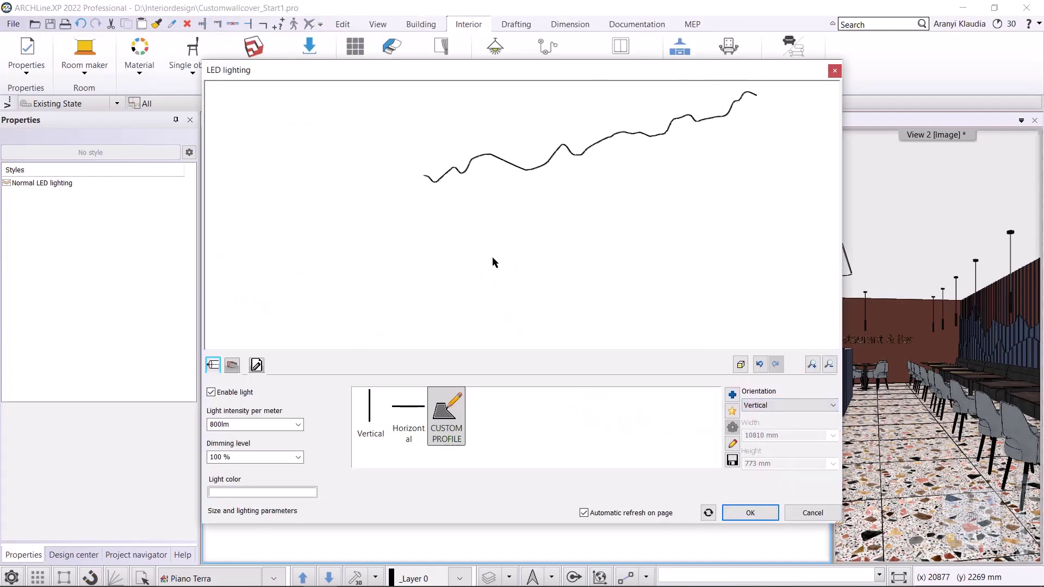
{"action": "left_click", "coordinate": [258, 457]}
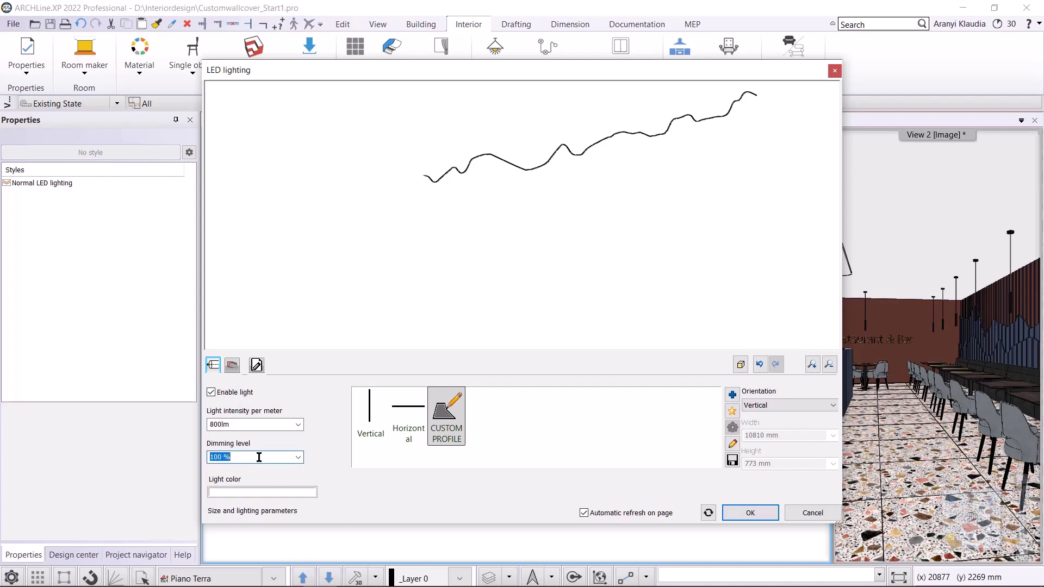
{"action": "left_click", "coordinate": [298, 458]}
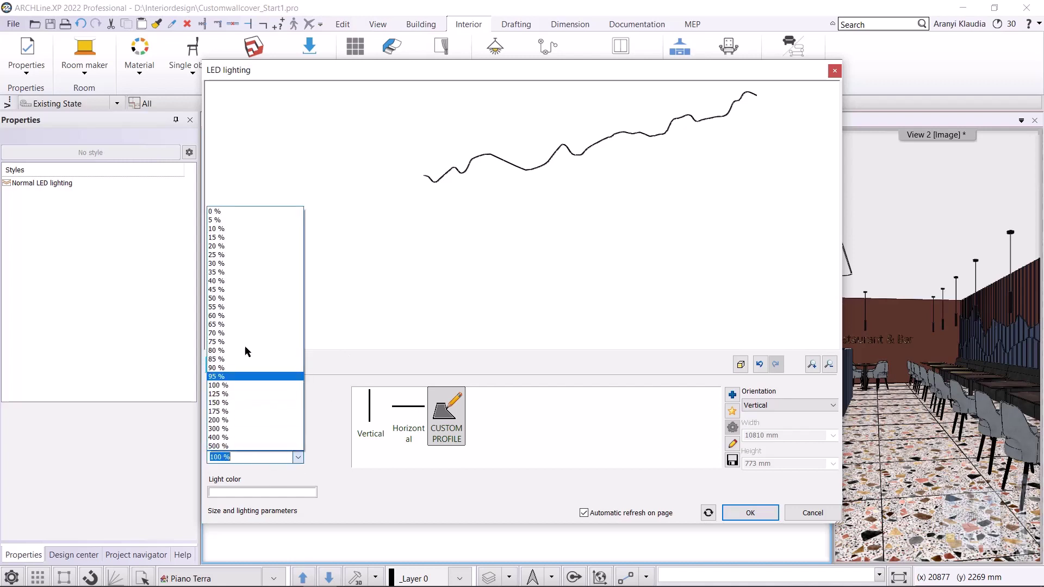
{"action": "left_click", "coordinate": [218, 298]}
{"action": "left_click", "coordinate": [313, 492]}
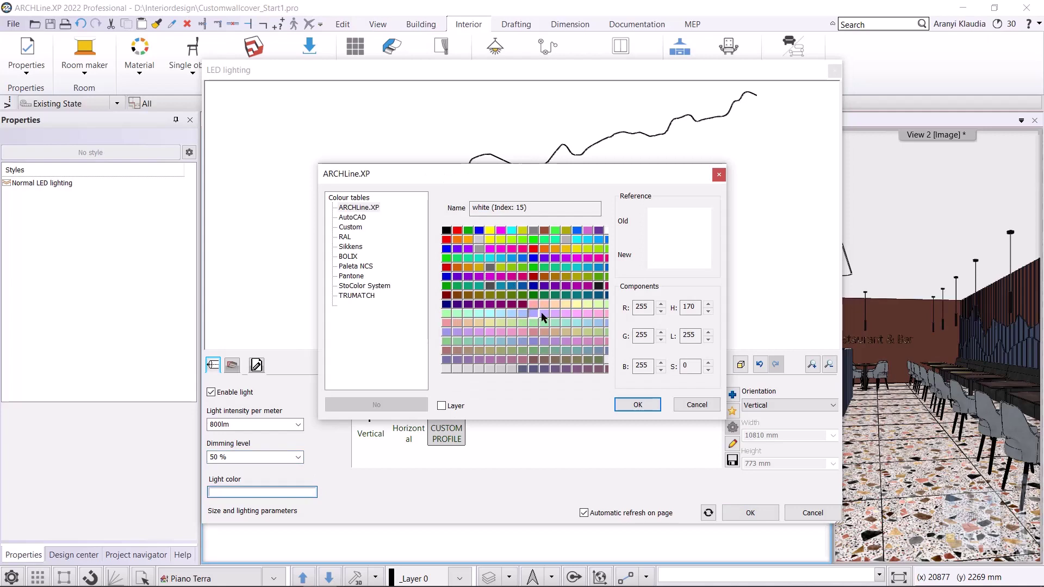
{"action": "left_click", "coordinate": [565, 305]}
{"action": "left_click", "coordinate": [637, 405]}
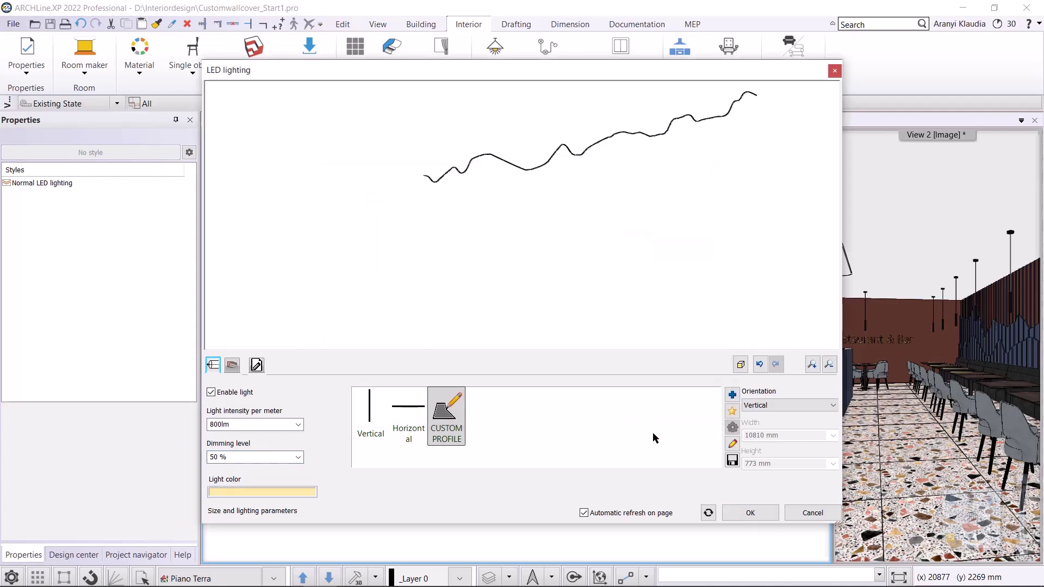
{"action": "left_click", "coordinate": [749, 512]}
Step: Mirror the new LED strip about its own line
{"action": "left_click", "coordinate": [589, 472]}
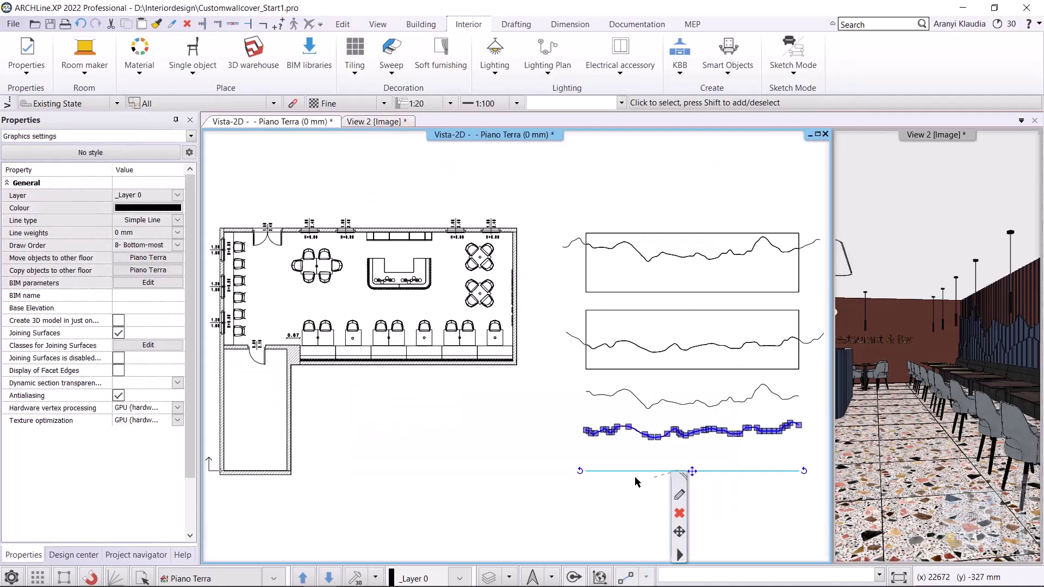
{"action": "right_click", "coordinate": [580, 477]}
{"action": "left_click", "coordinate": [642, 436]}
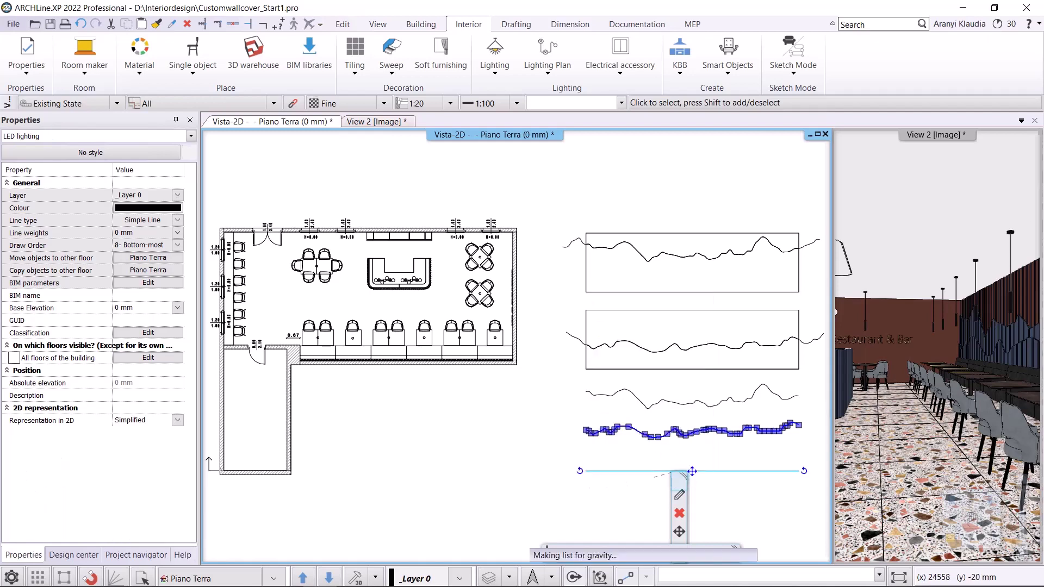
{"action": "left_click", "coordinate": [691, 471]}
{"action": "left_click", "coordinate": [692, 471]}
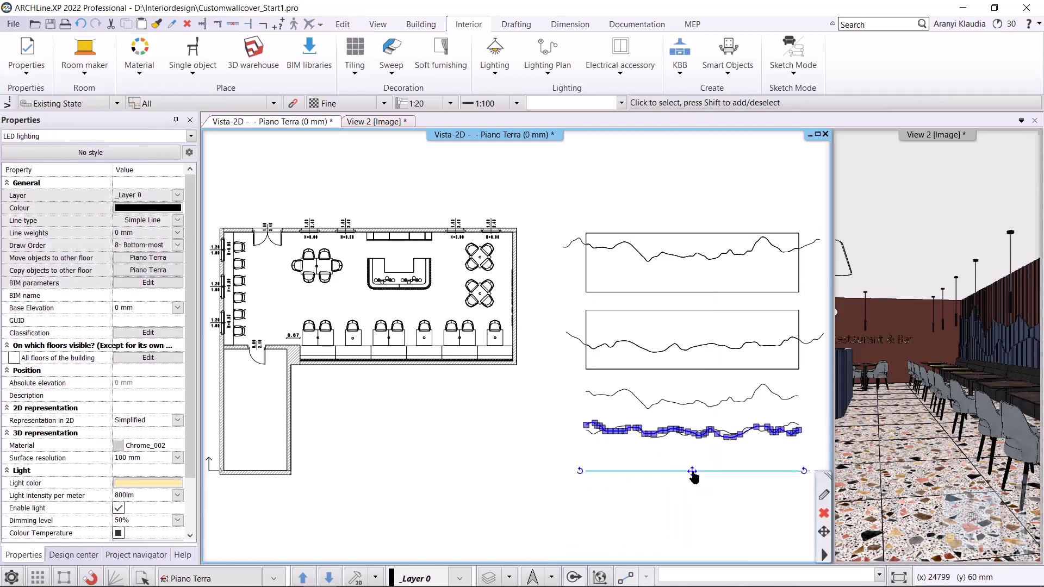
Step: Move the strip from its endpoint to the end of the restaurant wall
{"action": "right_click", "coordinate": [695, 476]}
{"action": "left_click", "coordinate": [798, 325]}
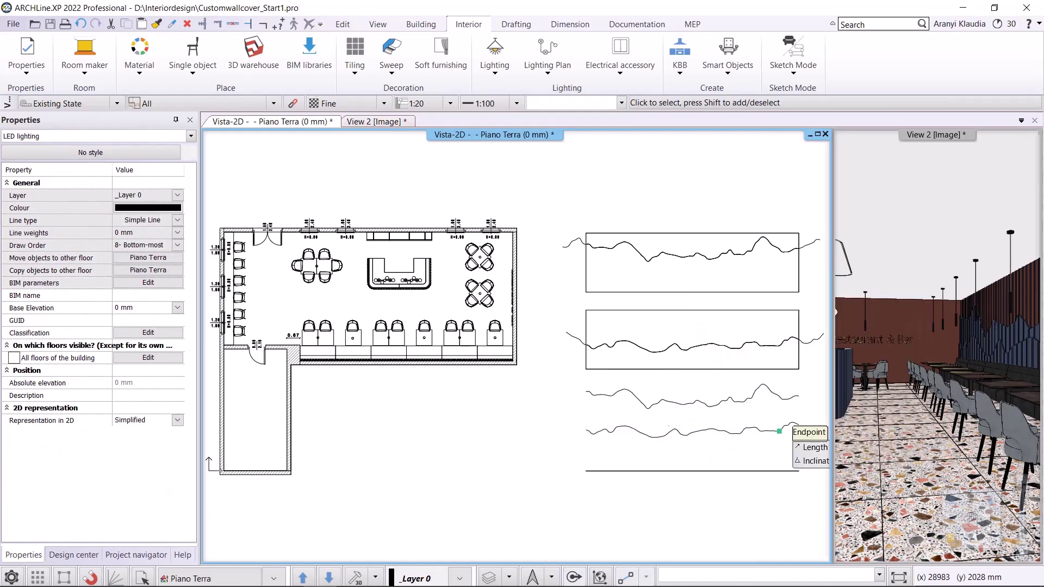
{"action": "scroll", "coordinate": [665, 338], "scroll_direction": "up", "scroll_amount": 5}
{"action": "left_click", "coordinate": [497, 327]}
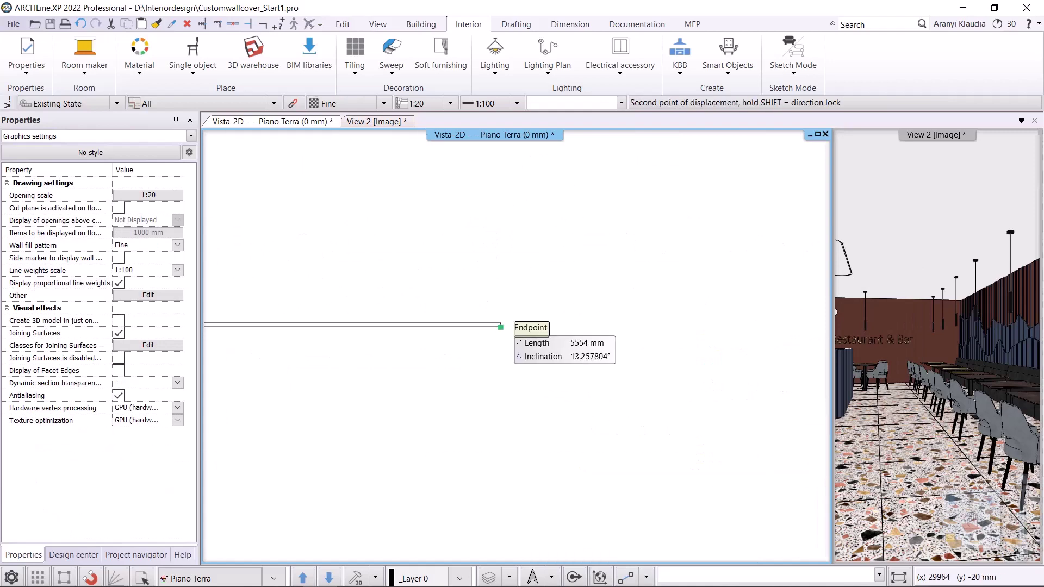
{"action": "scroll", "coordinate": [384, 273], "scroll_direction": "down", "scroll_amount": 4}
{"action": "middle_click_drag", "start_coordinate": [353, 259], "coordinate": [455, 263]}
{"action": "scroll", "coordinate": [568, 362], "scroll_direction": "up", "scroll_amount": 6}
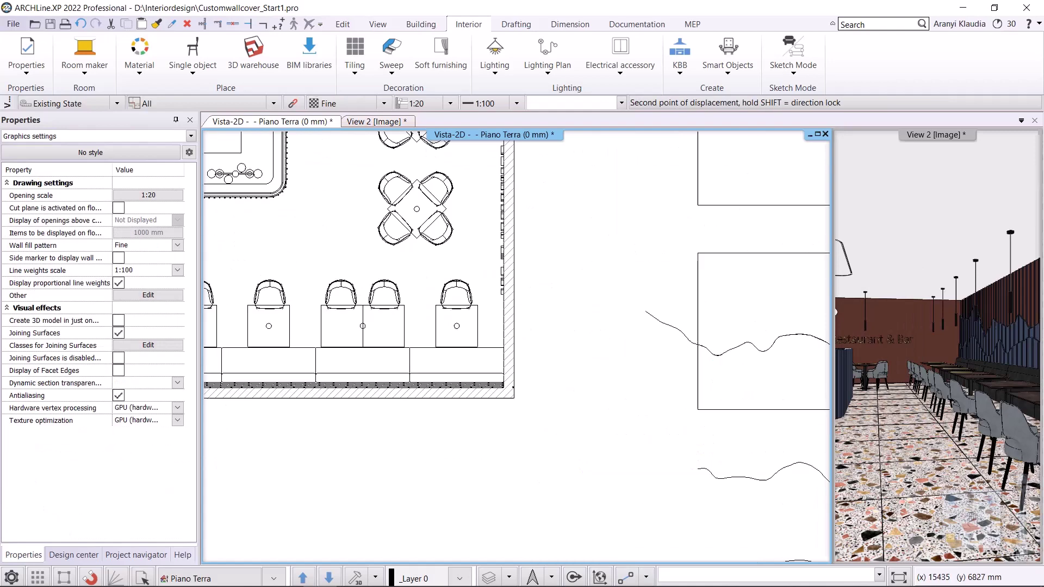
{"action": "scroll", "coordinate": [629, 359], "scroll_direction": "up", "scroll_amount": 3}
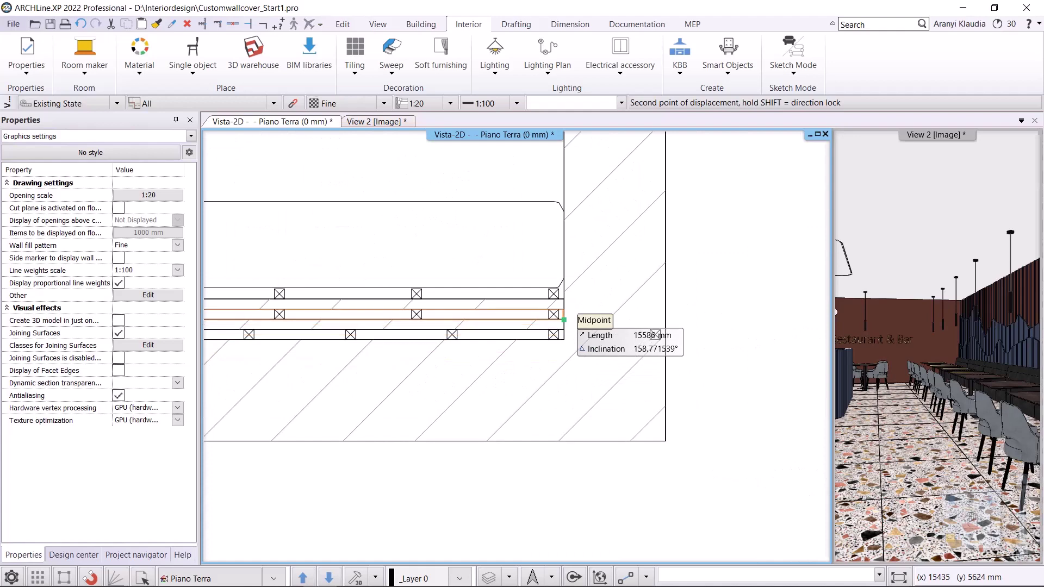
{"action": "left_click", "coordinate": [564, 319]}
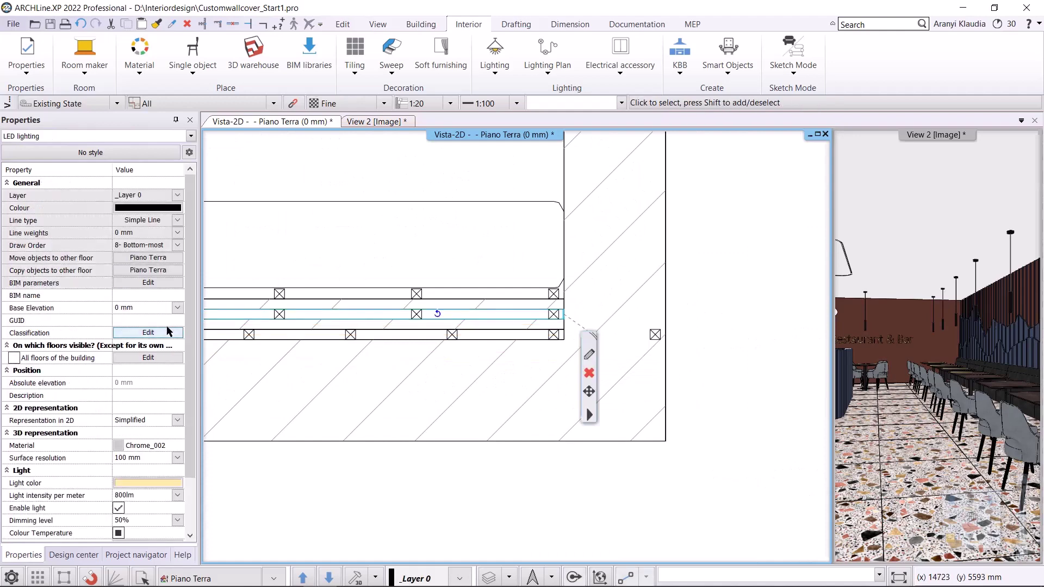
Step: Set the strip's base elevation to 950 mm and deselect it
{"action": "left_click", "coordinate": [152, 308]}
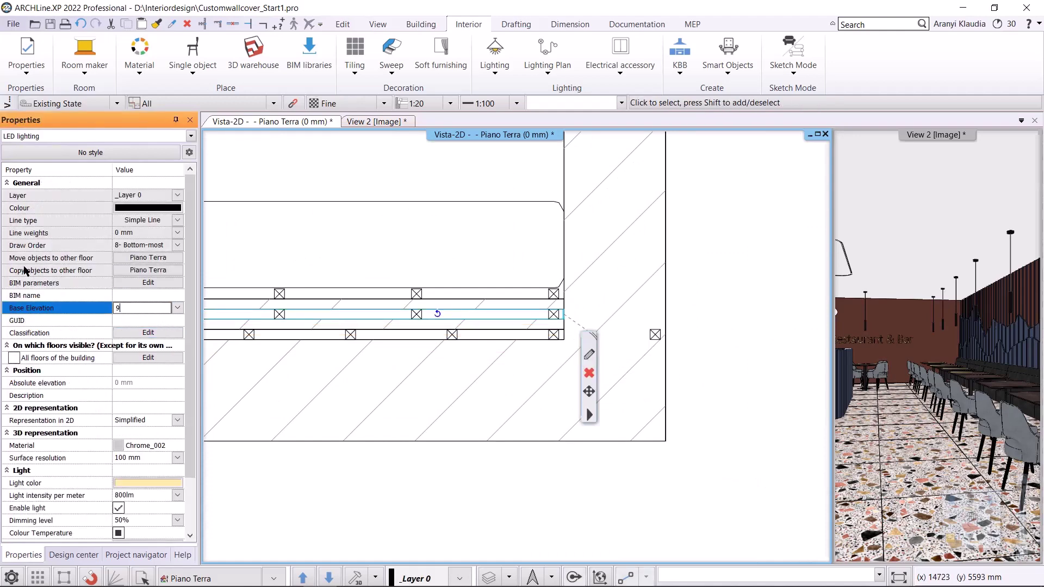
{"action": "type", "text": "950"}
{"action": "key", "text": "Return"}
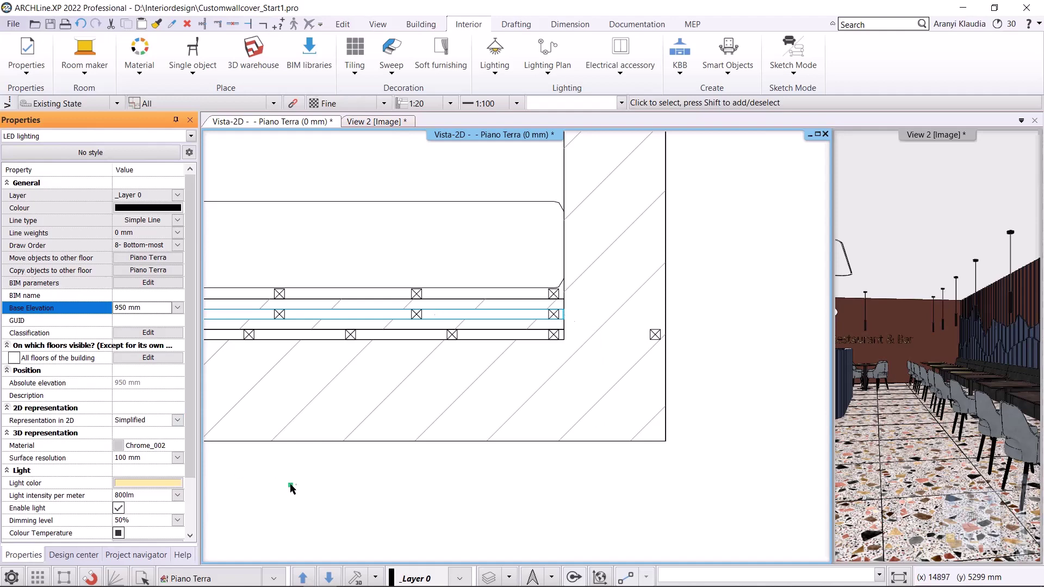
{"action": "left_click", "coordinate": [292, 551]}
Step: Switch the main pane to the View 2 3D image of the panel wall
{"action": "left_click", "coordinate": [384, 123]}
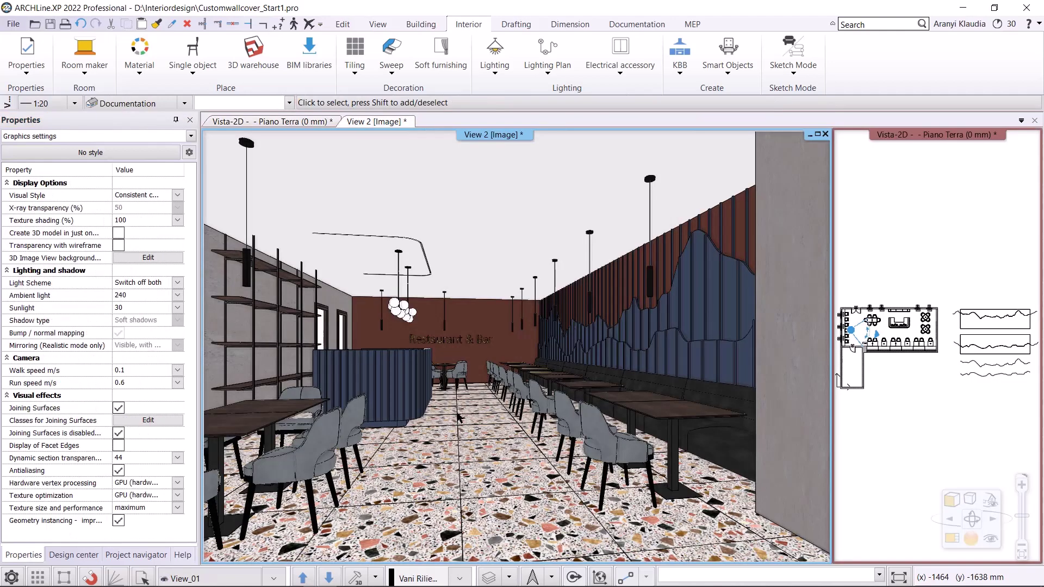